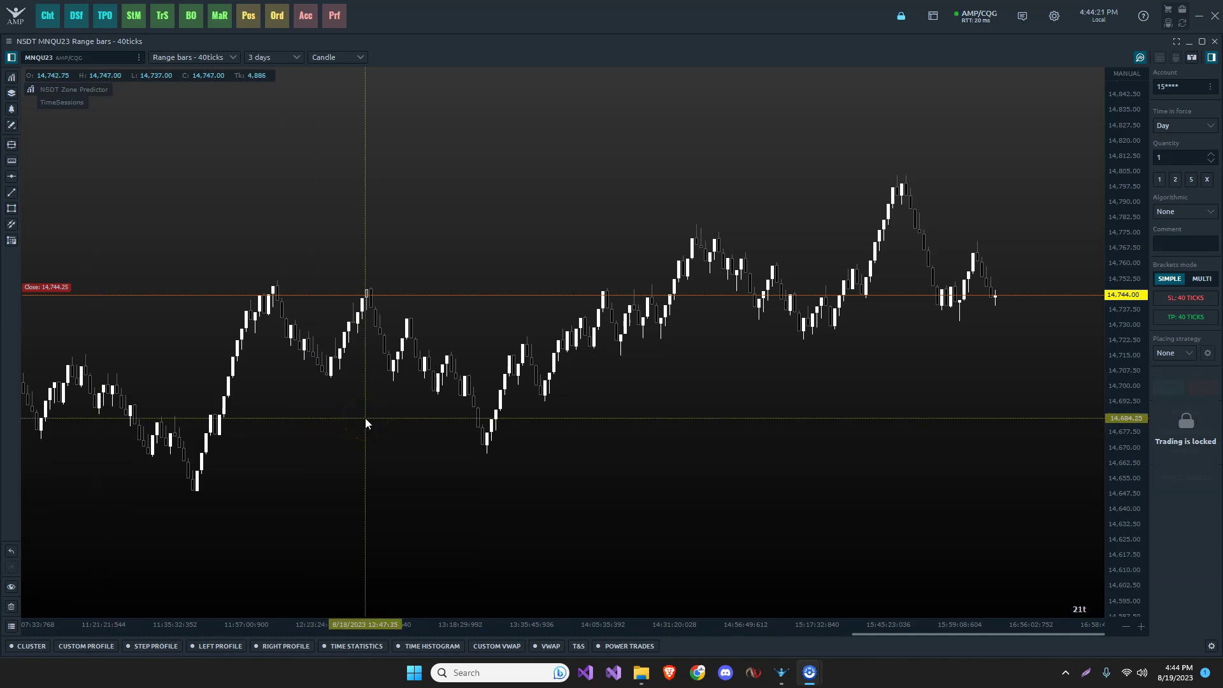
- Open File Explorer at C:\AMP Quantower\Settings\Scripts\Indicators and move the window up and right
drag(382, 354, 790, 283)
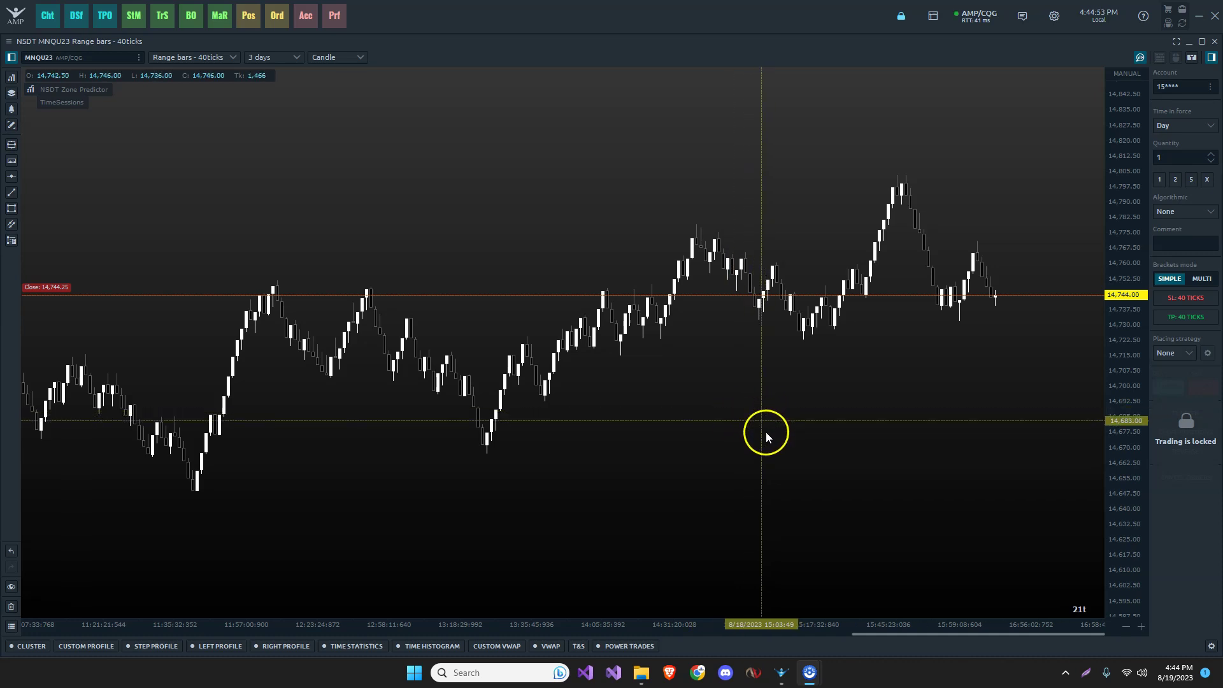
click(641, 673)
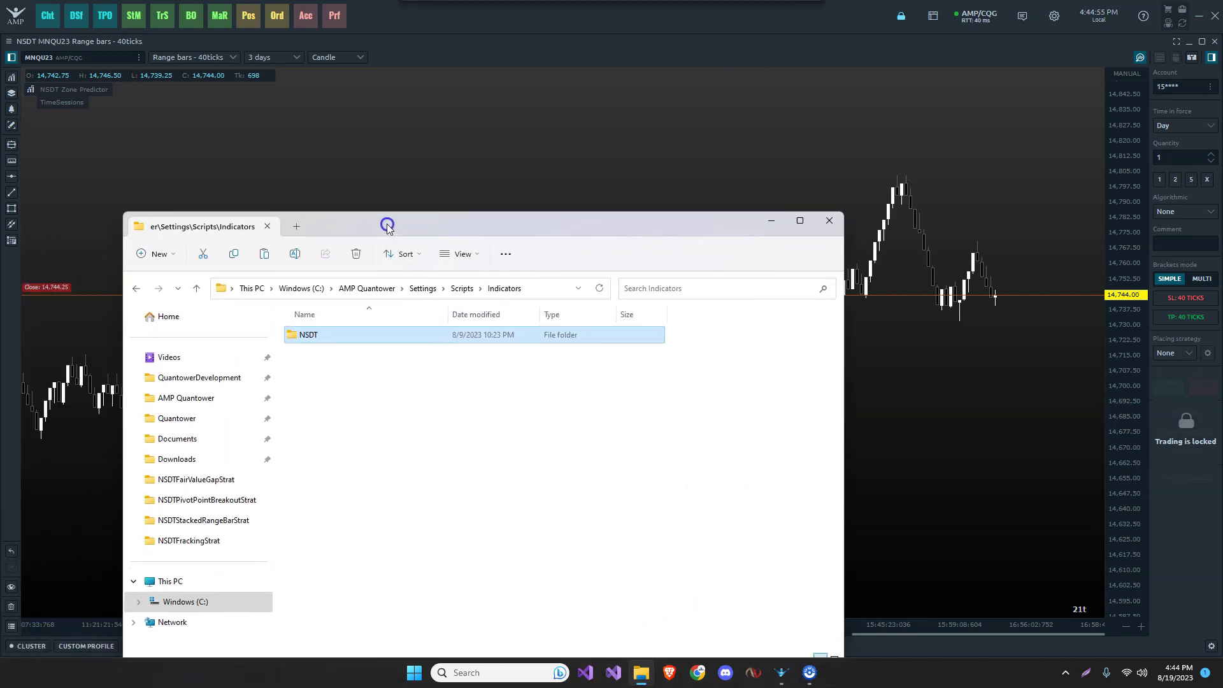
drag(415, 218, 483, 145)
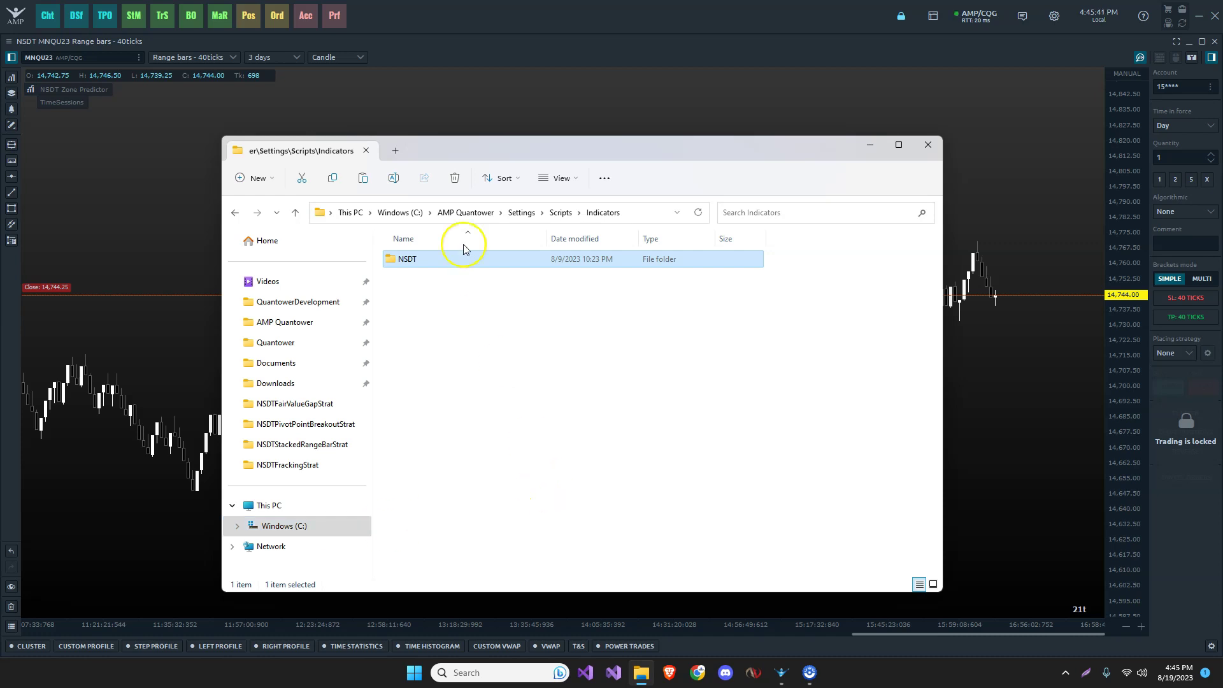
- Navigate from drive C through AMP Quantower\Settings\Scripts\Indicators into the NSDT folder
click(396, 212)
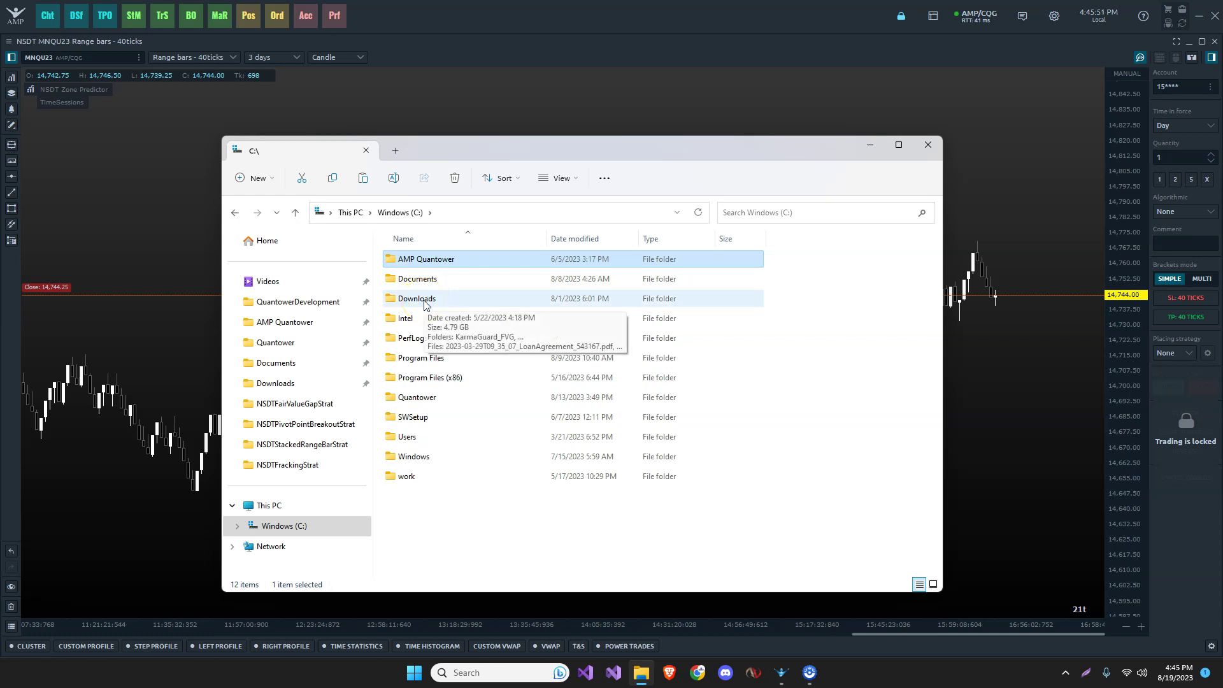
double_click(419, 437)
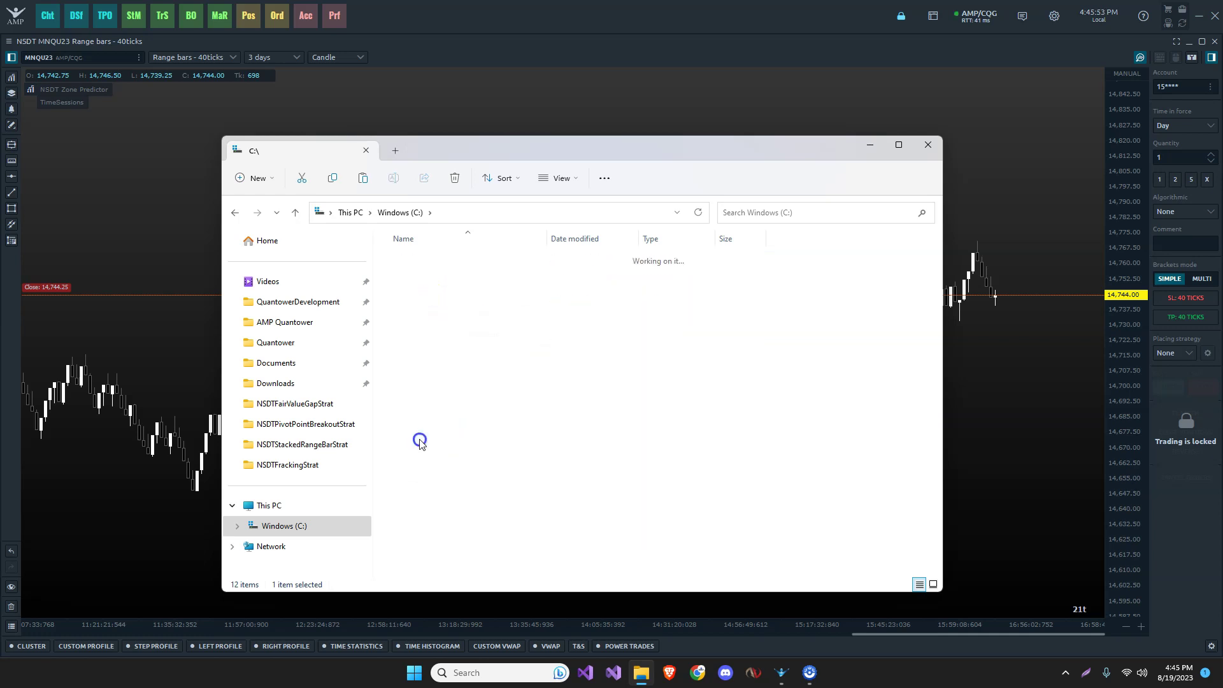
double_click(405, 279)
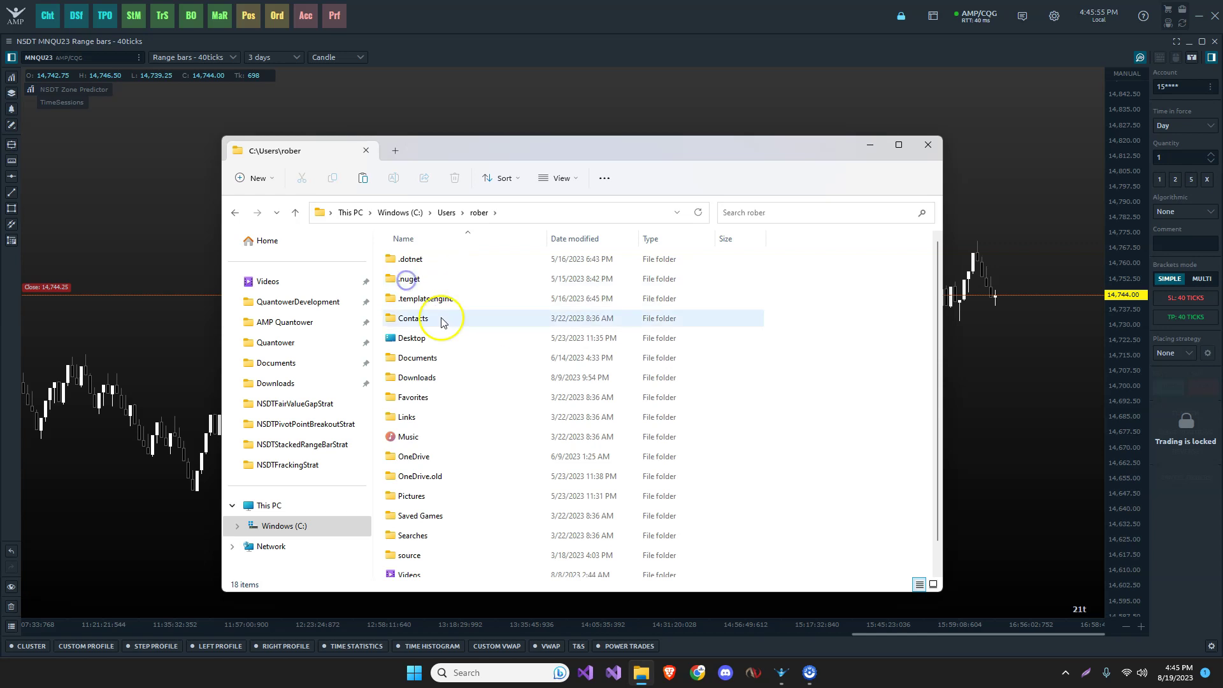
click(287, 321)
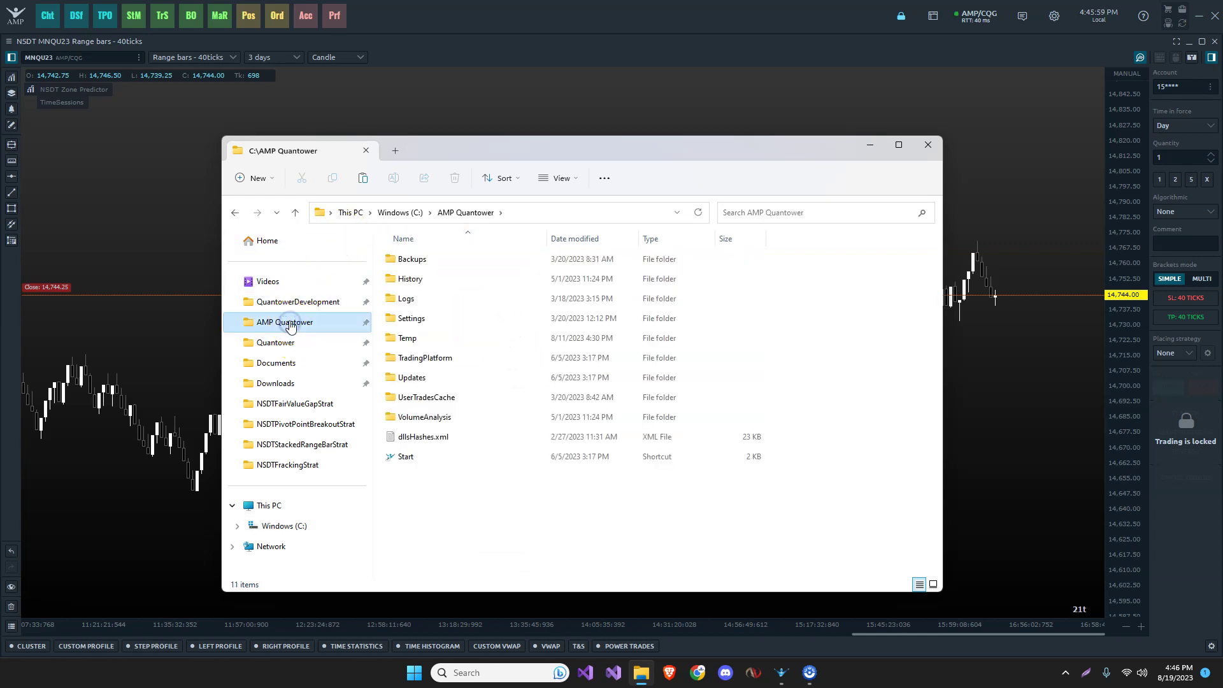
double_click(428, 323)
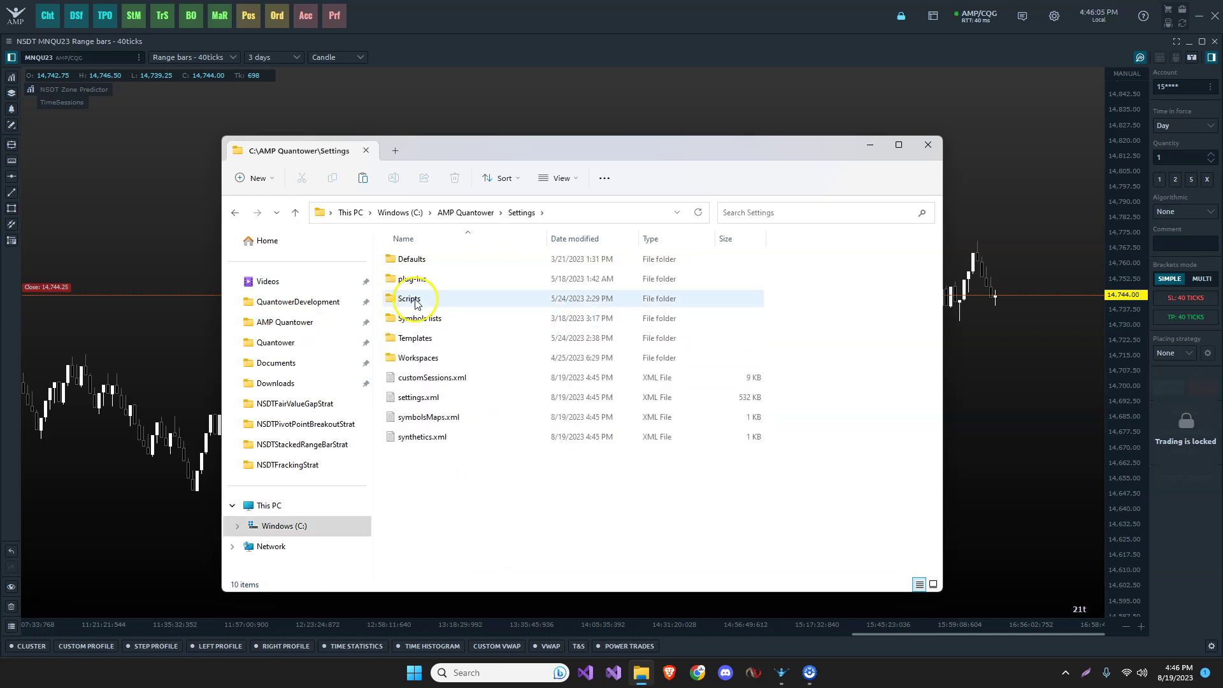
click(414, 300)
double_click(414, 301)
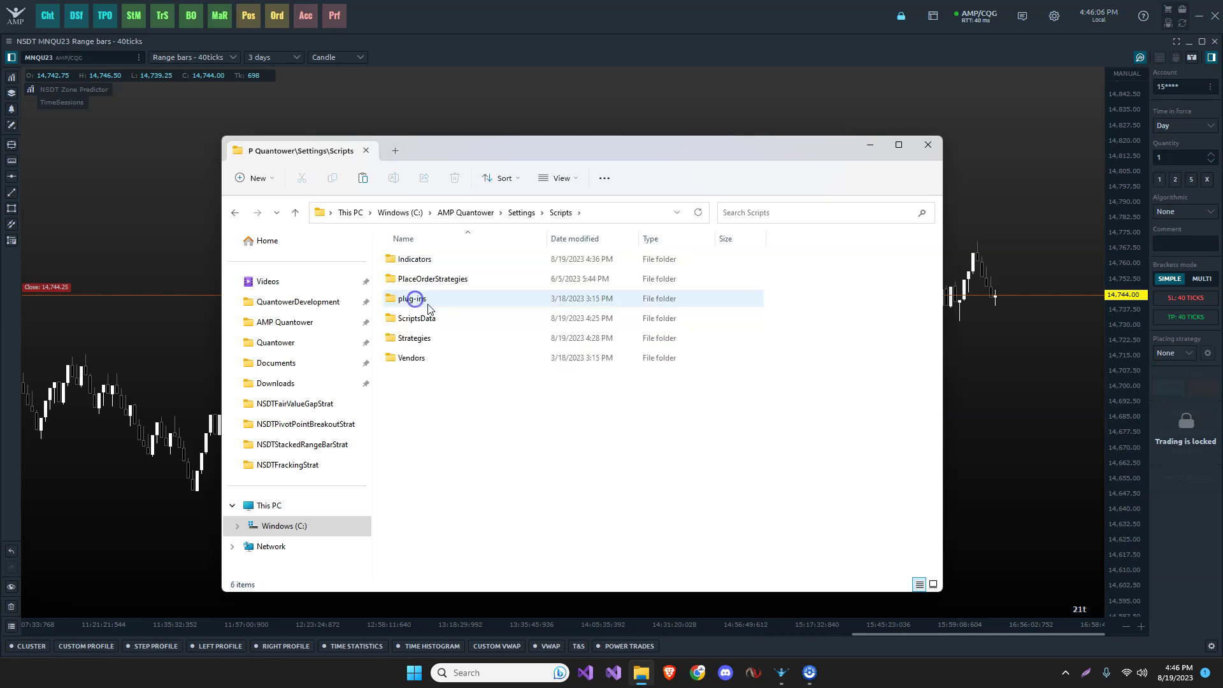
double_click(414, 260)
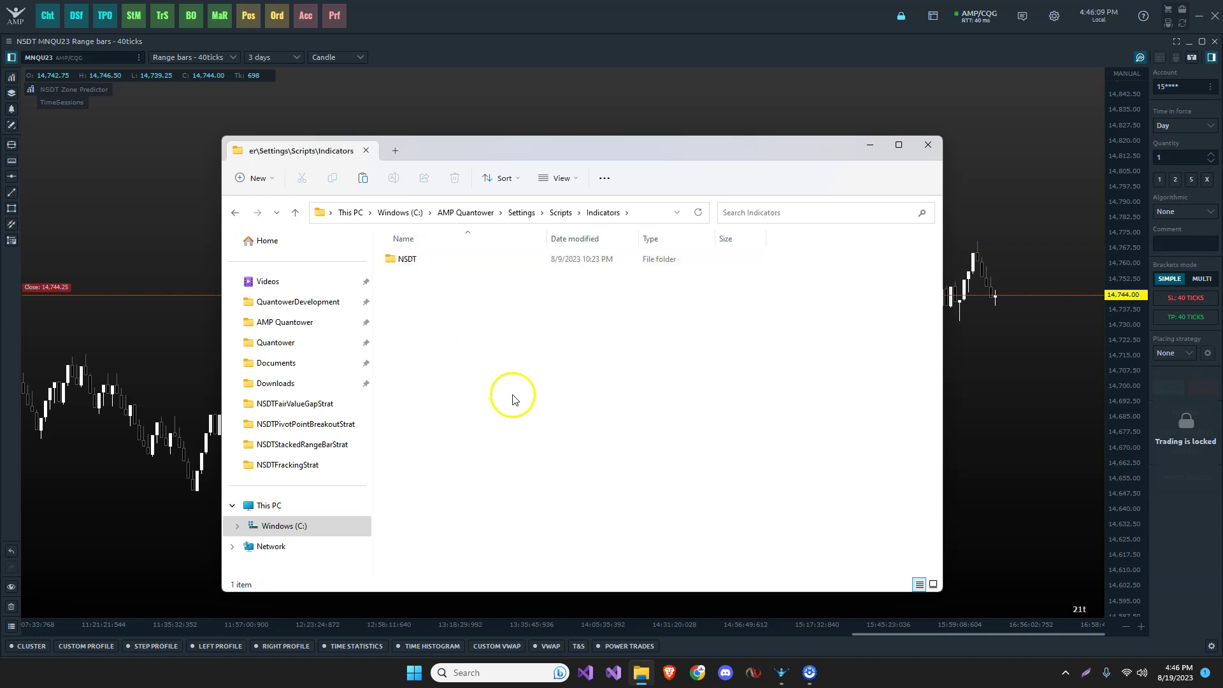
double_click(405, 261)
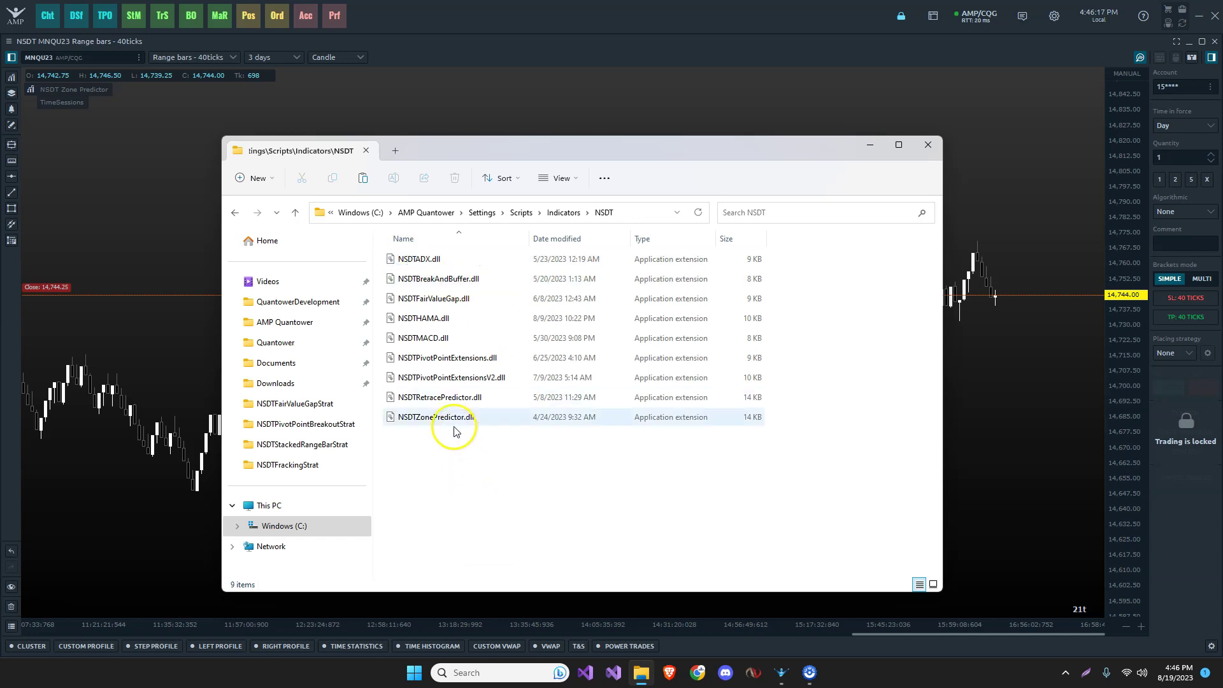
- Select NSDTZonePredictor.dll, then move the Explorer window off the chart
click(433, 418)
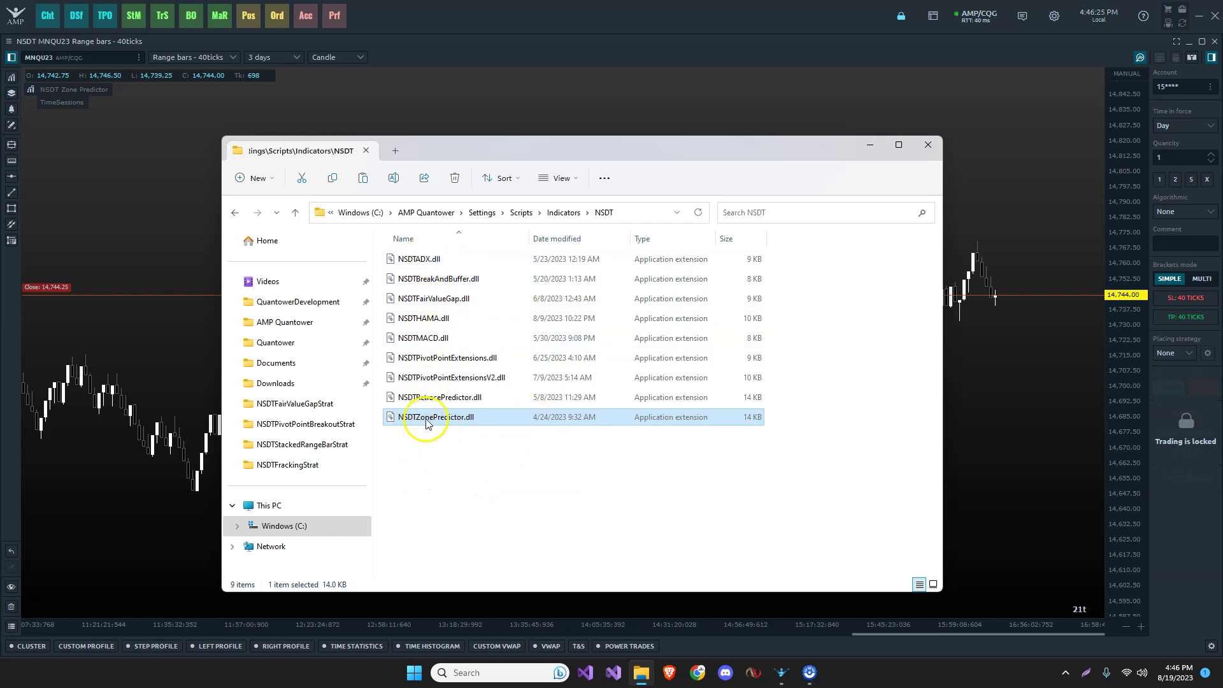
mouse_move(427, 424)
drag(647, 149, 0, 207)
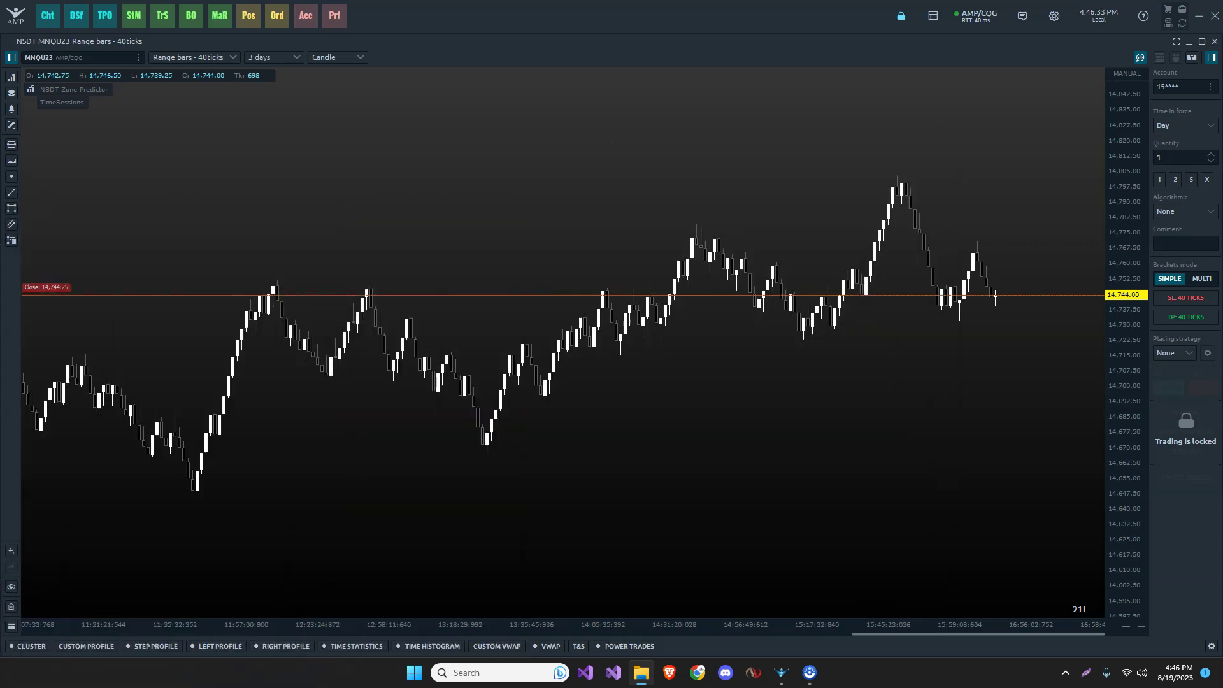
- Add NSDT Zone Predictor from the NSDT indicator group to the MNQU23 chart
click(11, 79)
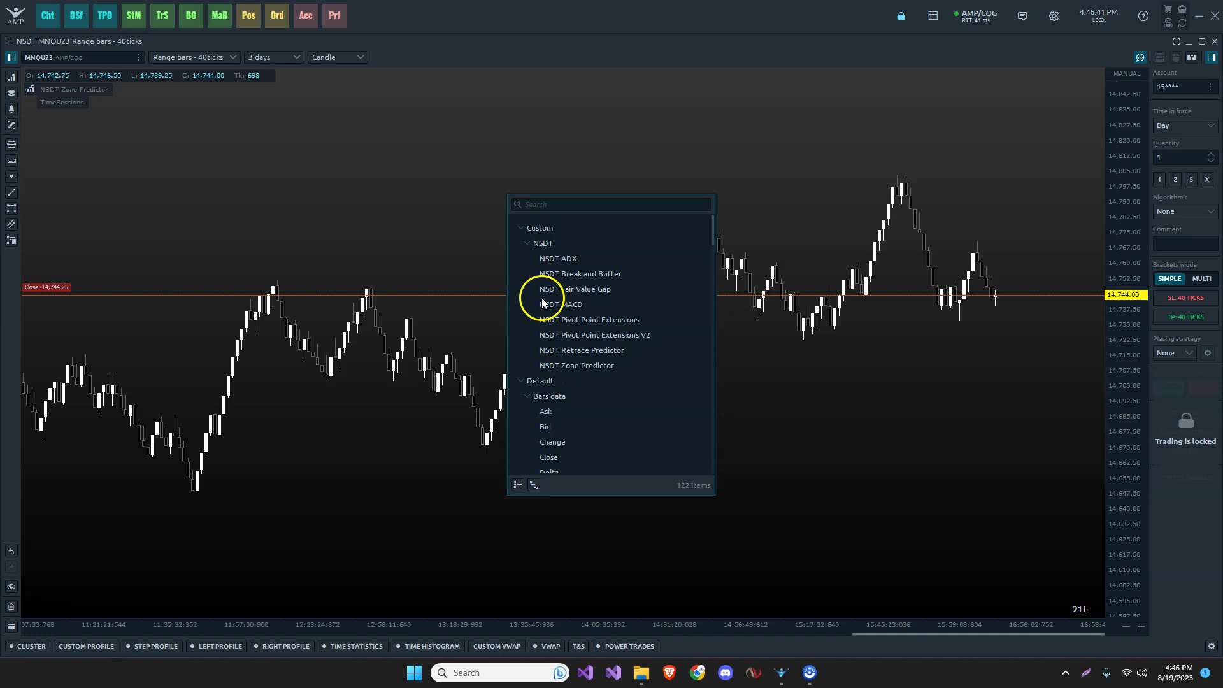
click(518, 483)
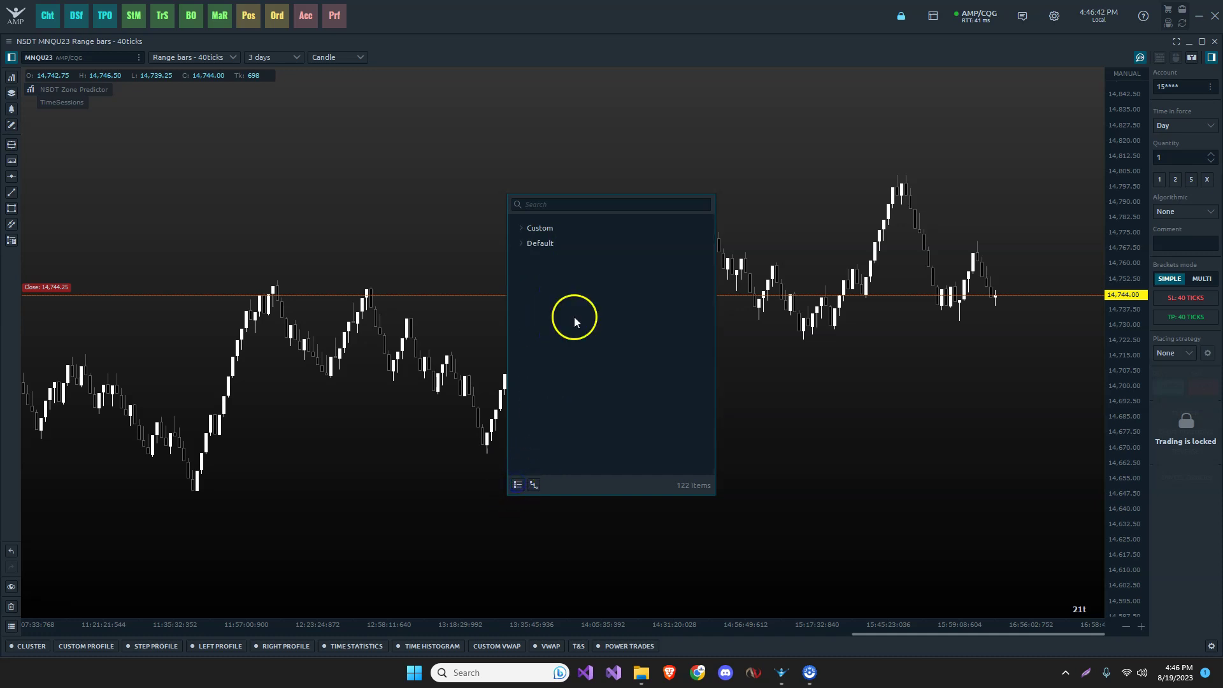
click(522, 244)
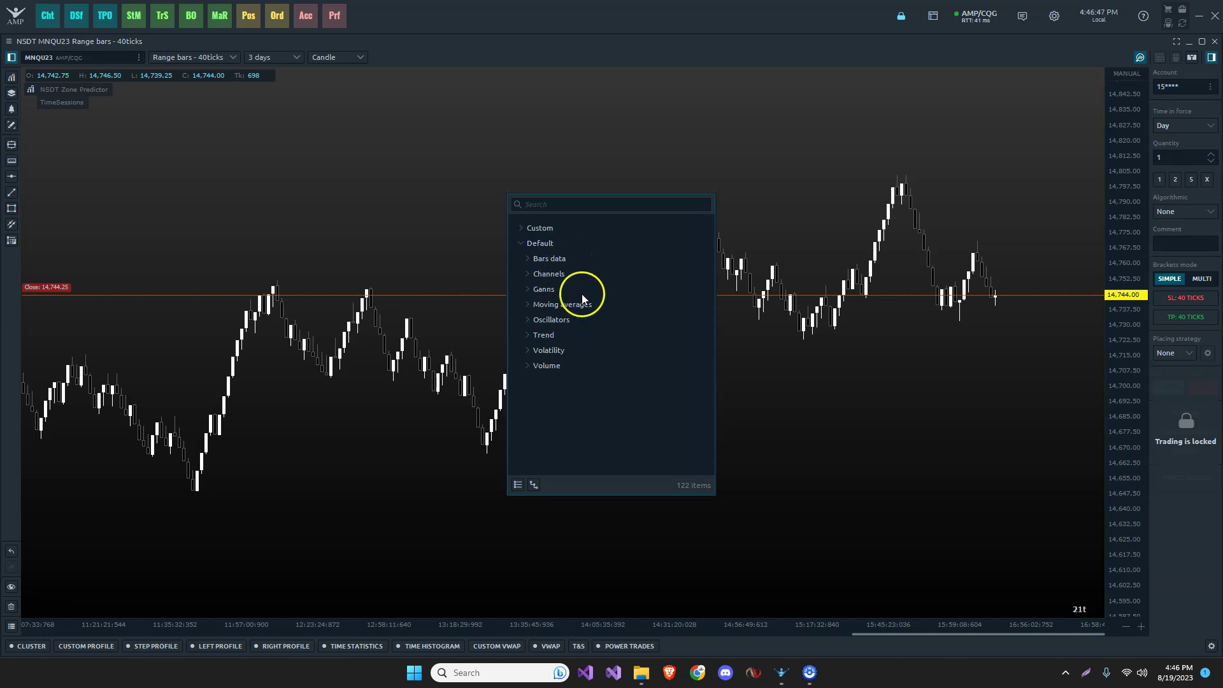
click(521, 243)
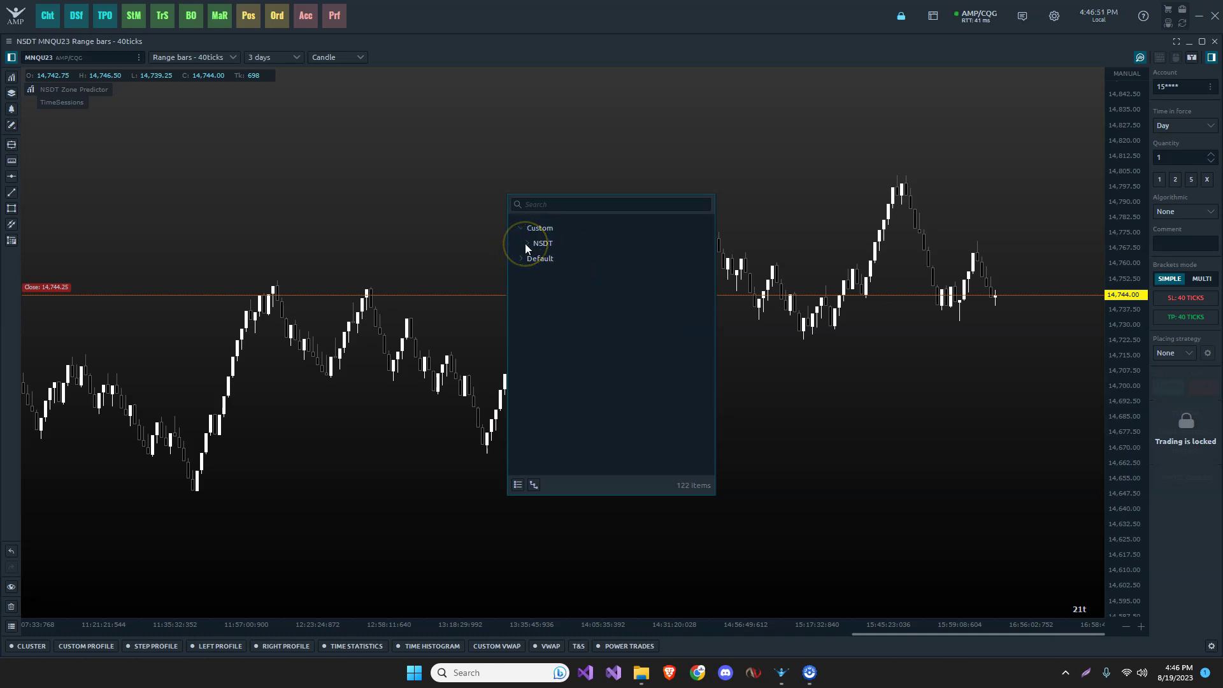
click(524, 244)
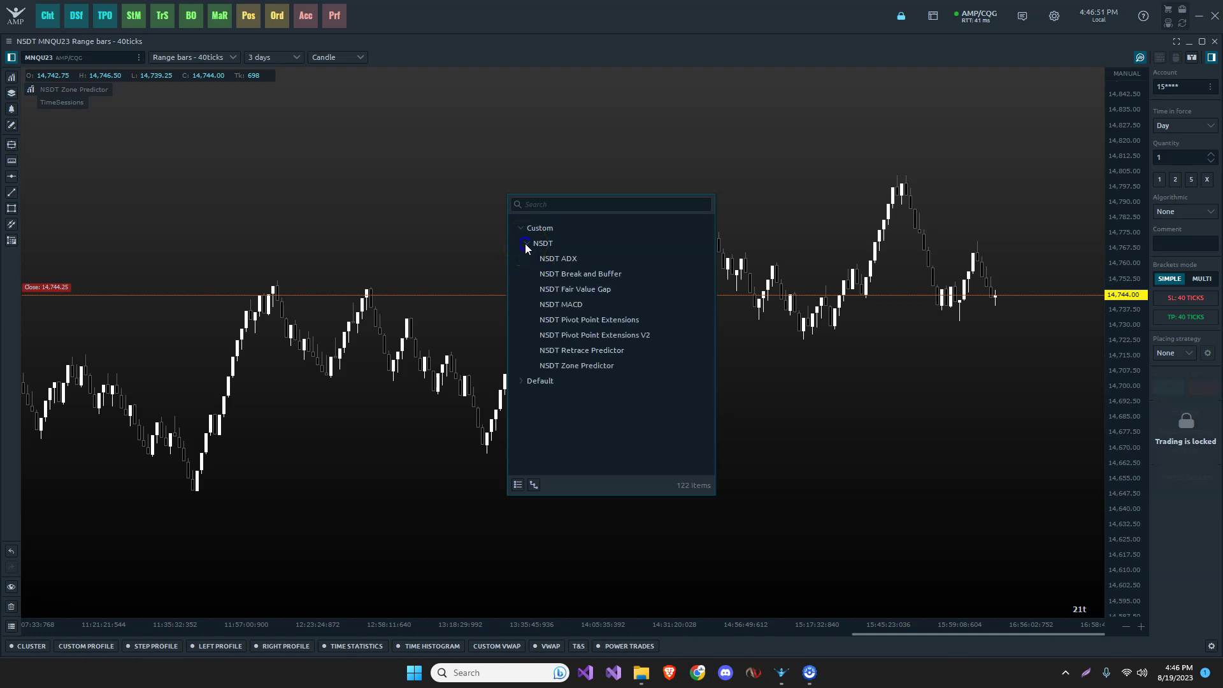
click(557, 369)
double_click(572, 365)
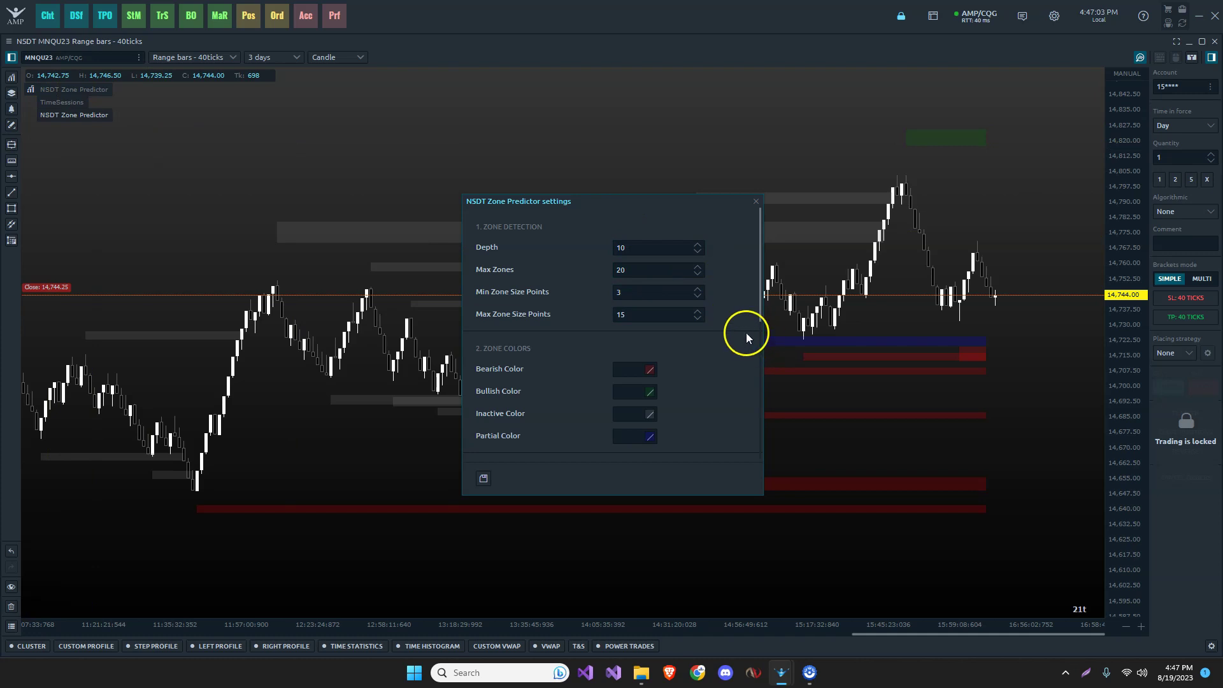
- Hide the Zone Predictor zones and reopen its settings lower on the chart
click(756, 202)
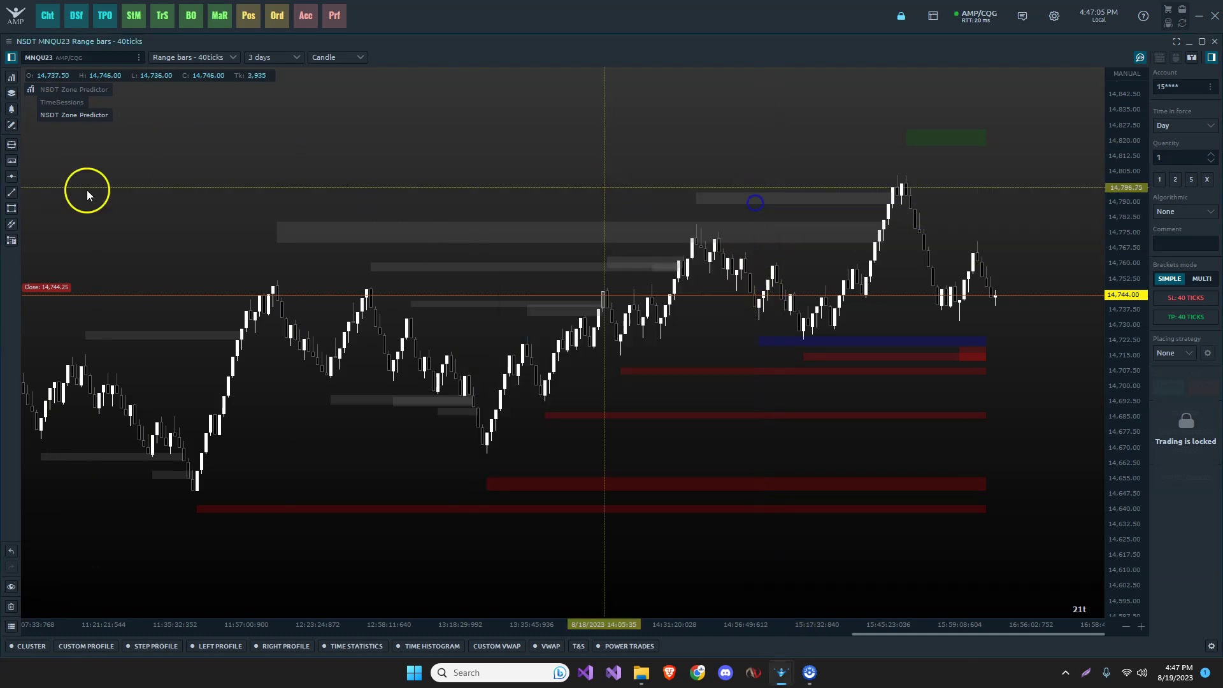
click(44, 115)
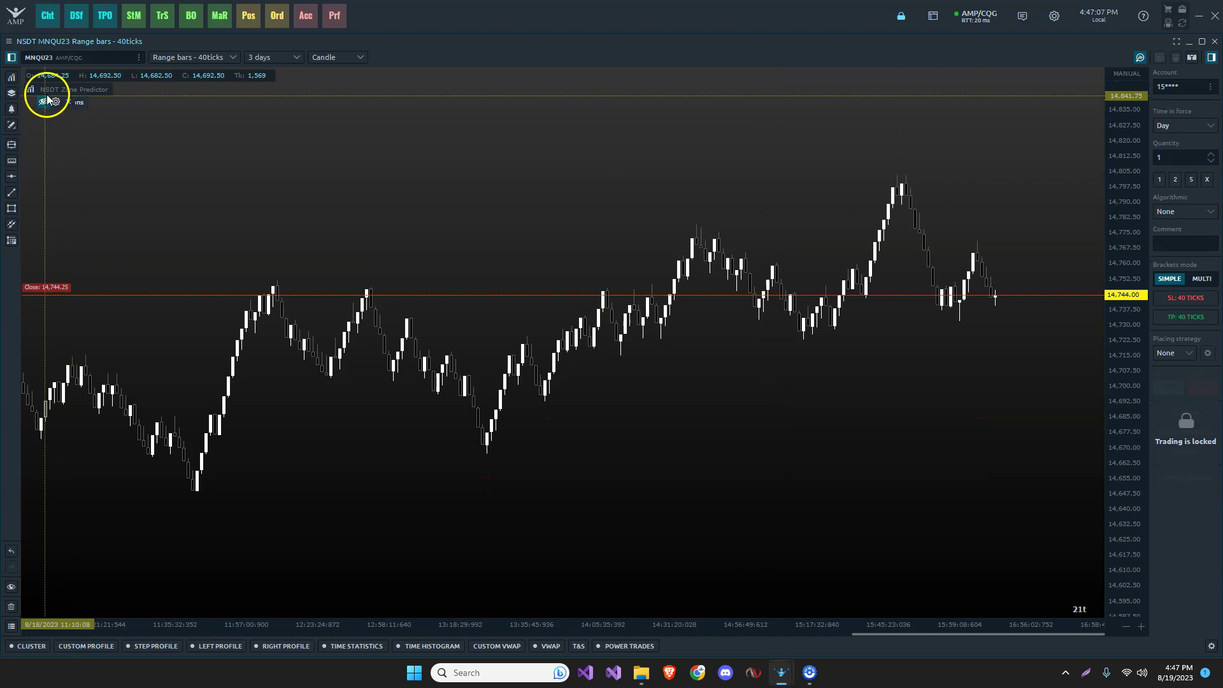
click(55, 90)
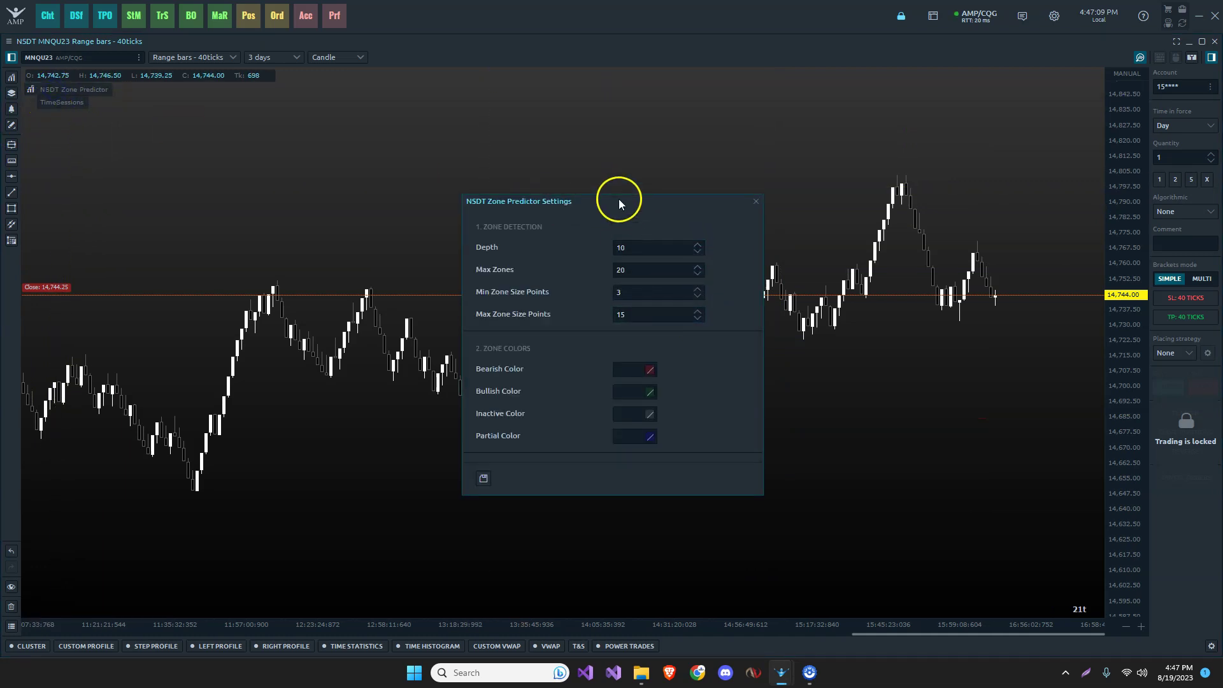
drag(622, 199, 607, 249)
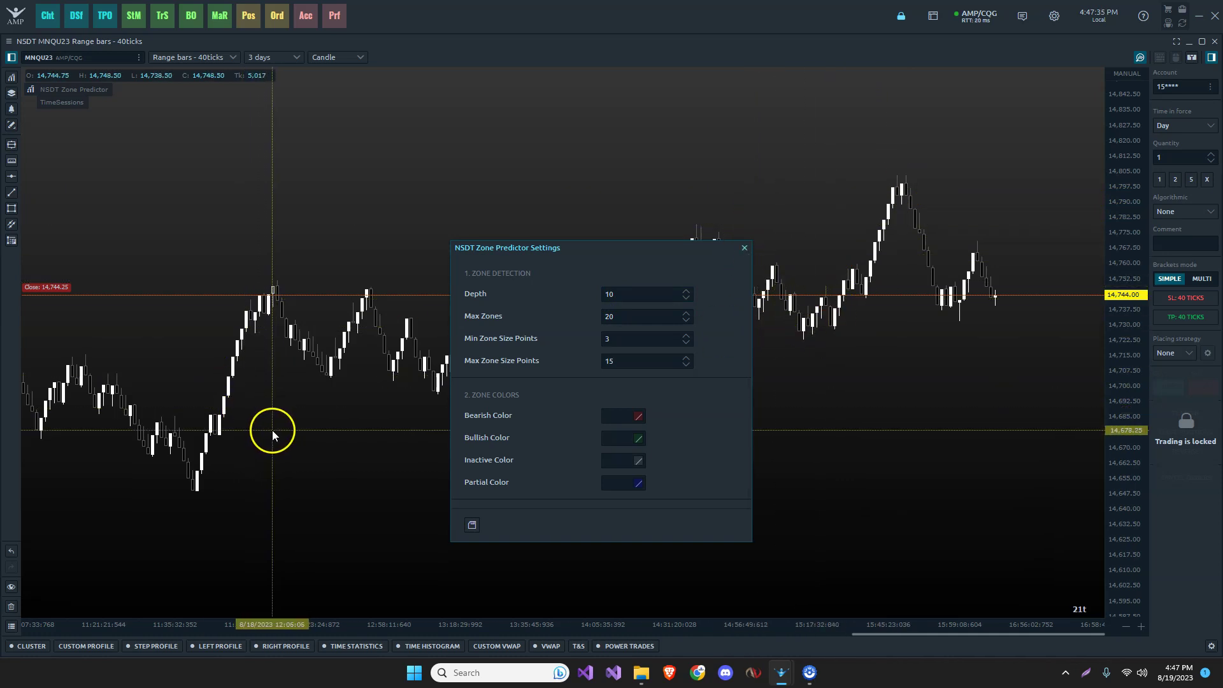
- Review Max Zones 20 and Min/Max Zone Size Points of 3 and 15
click(636, 316)
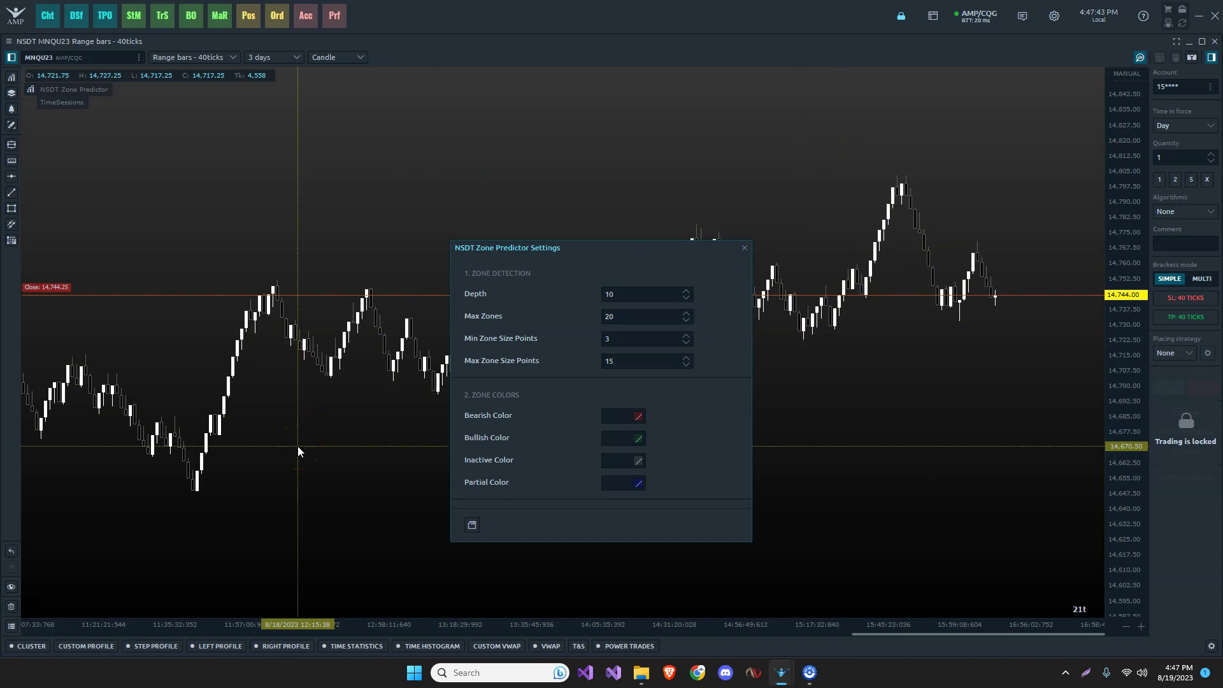
click(643, 321)
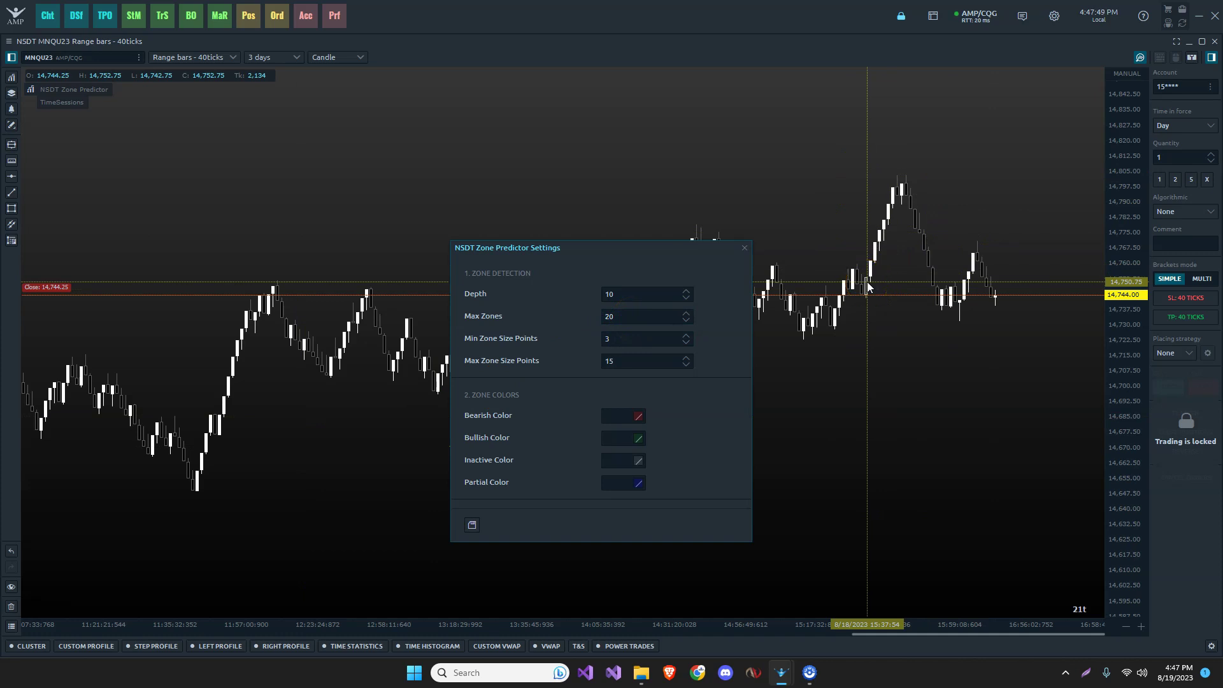
click(599, 343)
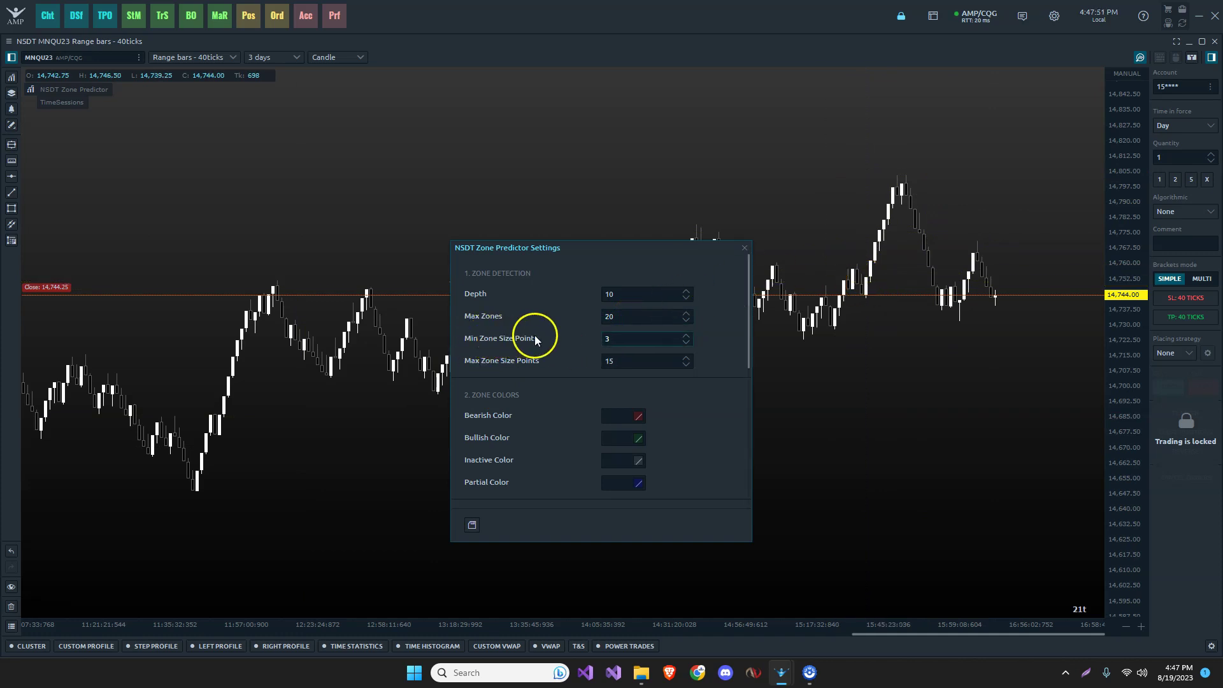
click(624, 339)
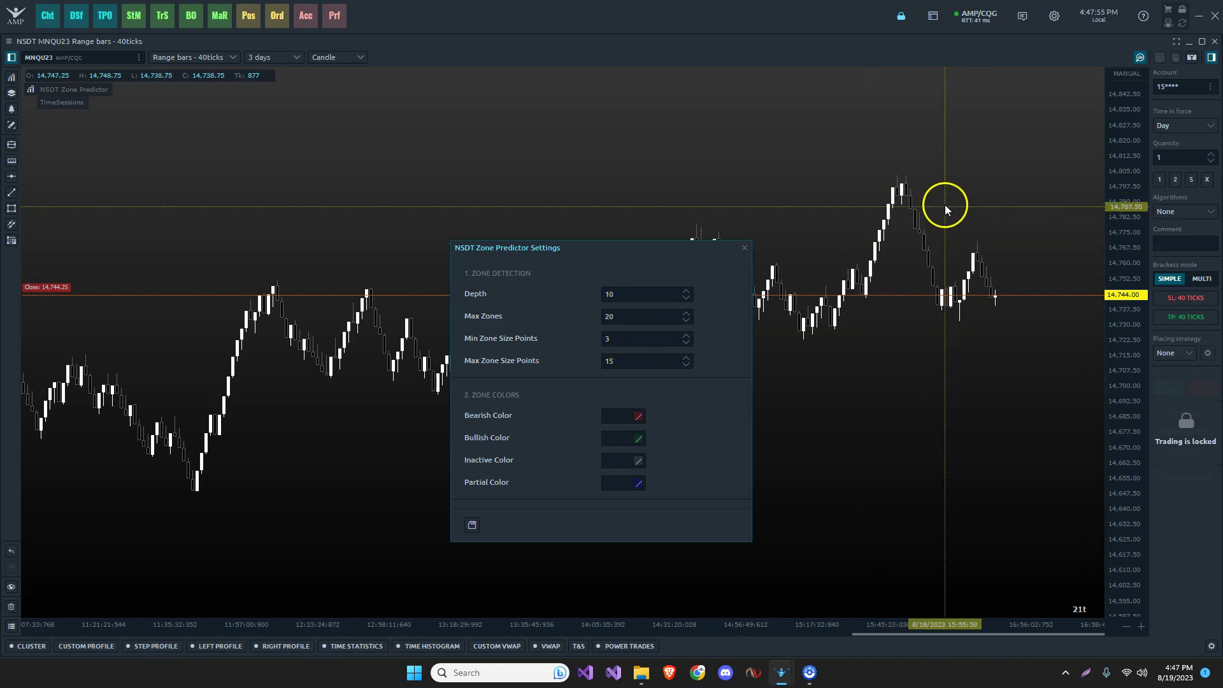
click(623, 341)
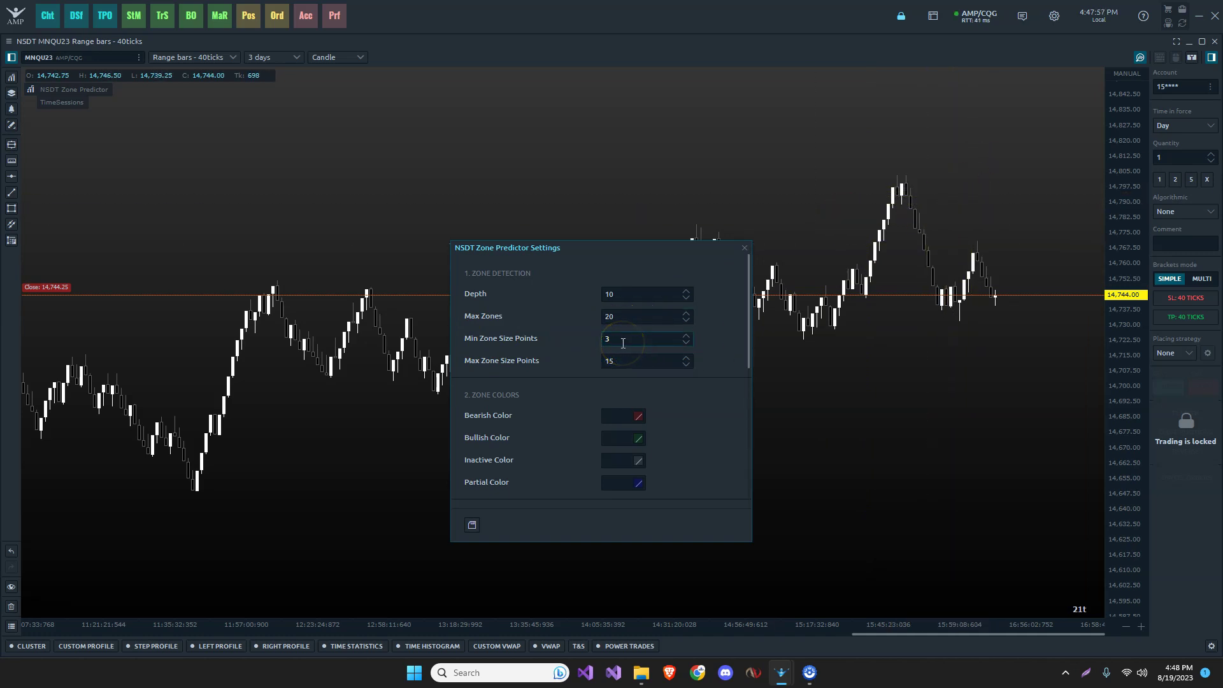
click(619, 360)
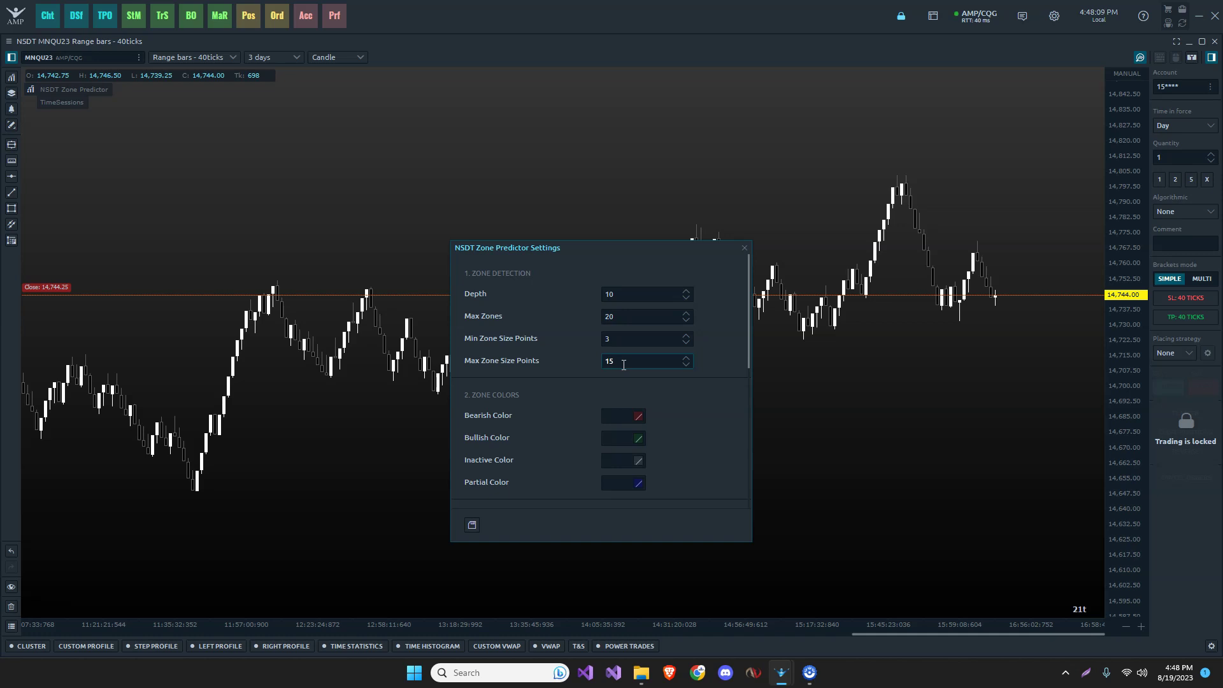
click(627, 364)
click(721, 399)
click(742, 387)
- Try Trade Zone for Double Click Action, then set it back to None
scroll(719, 408, down, 5)
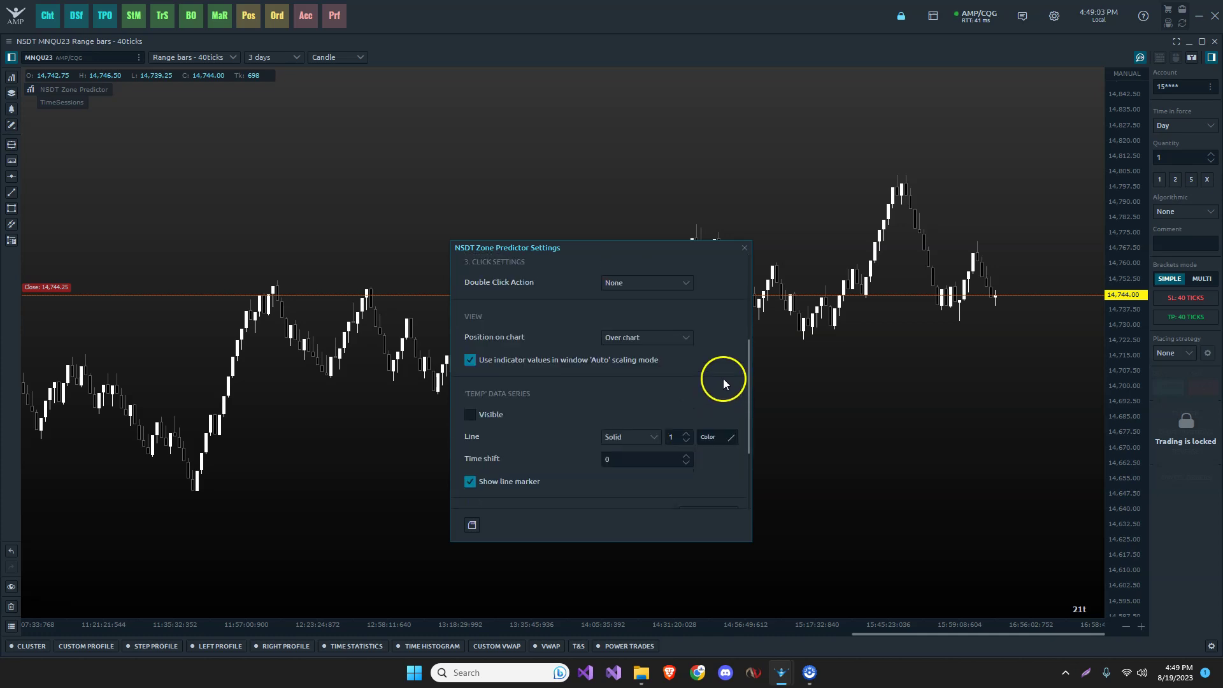
scroll(584, 429, up, 2)
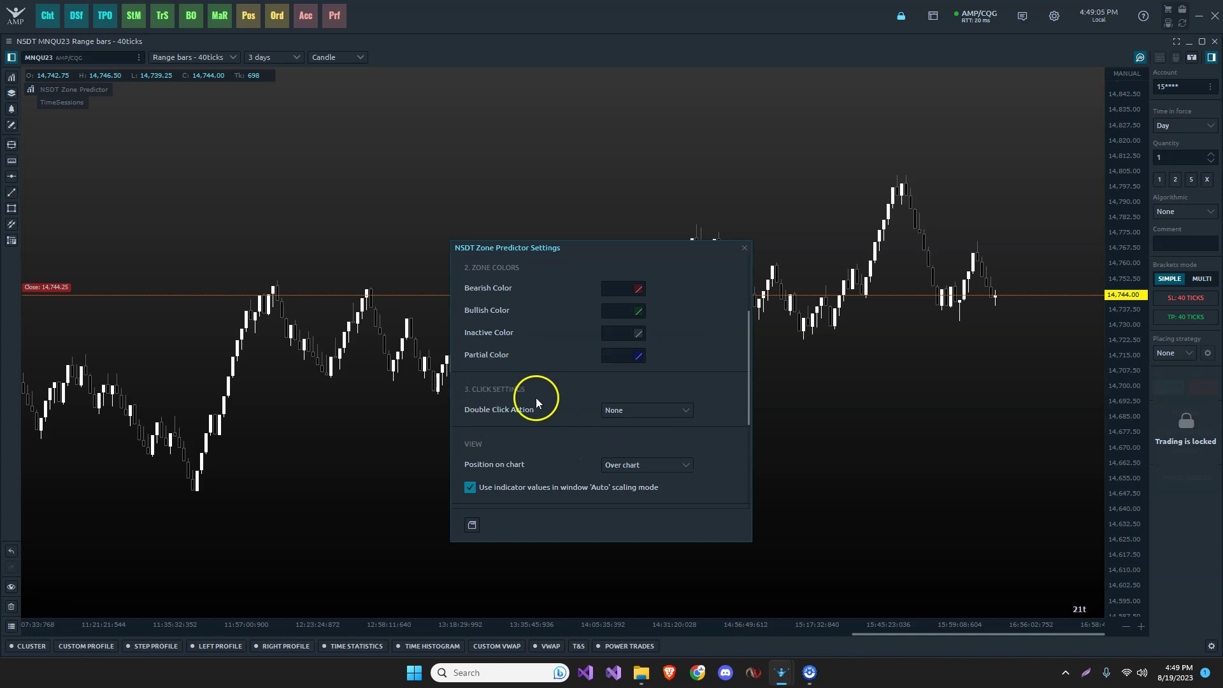
click(633, 411)
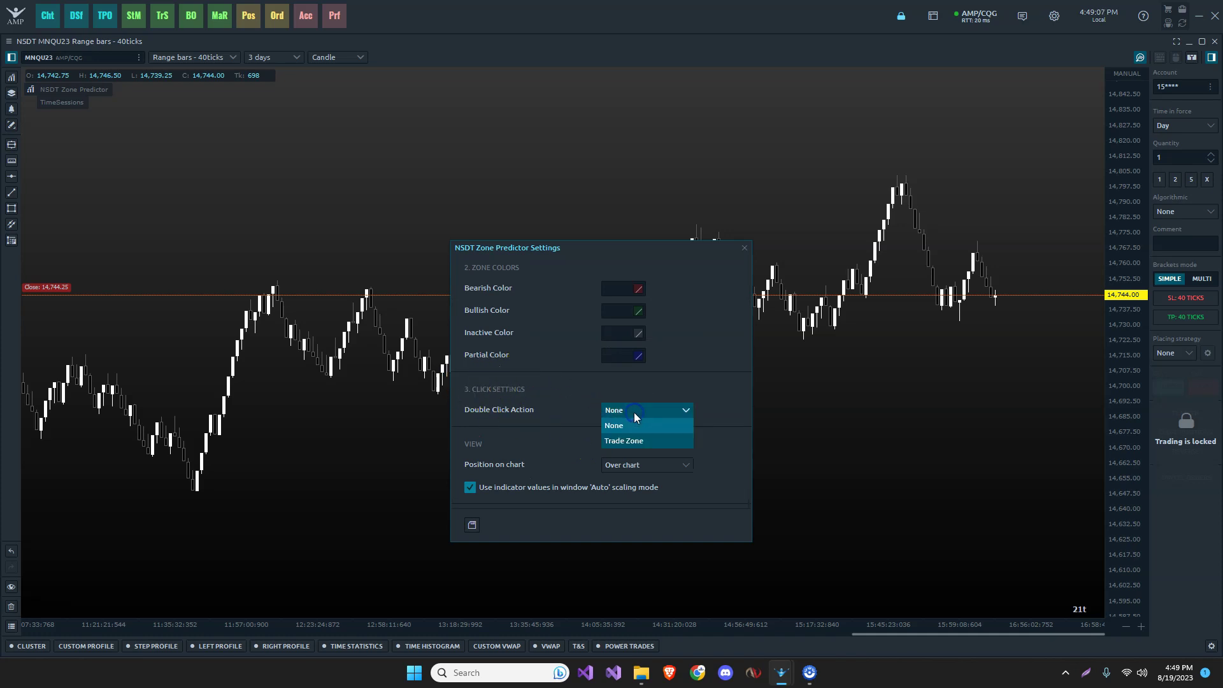
click(630, 442)
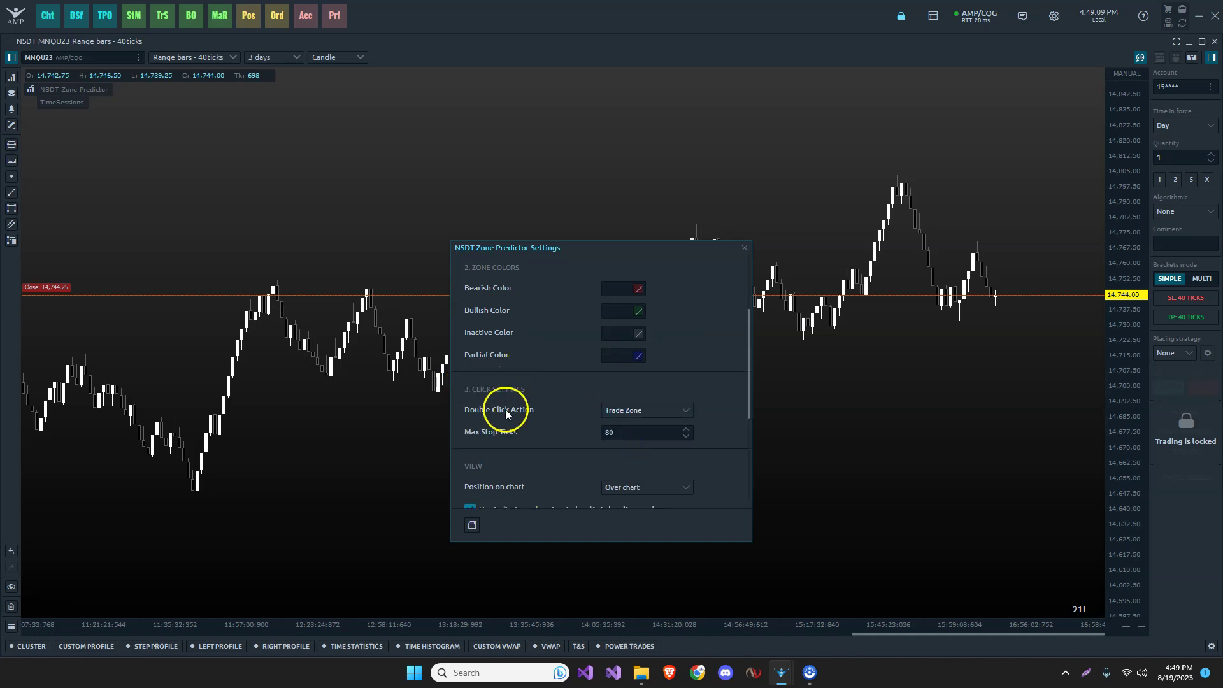
click(630, 411)
click(630, 425)
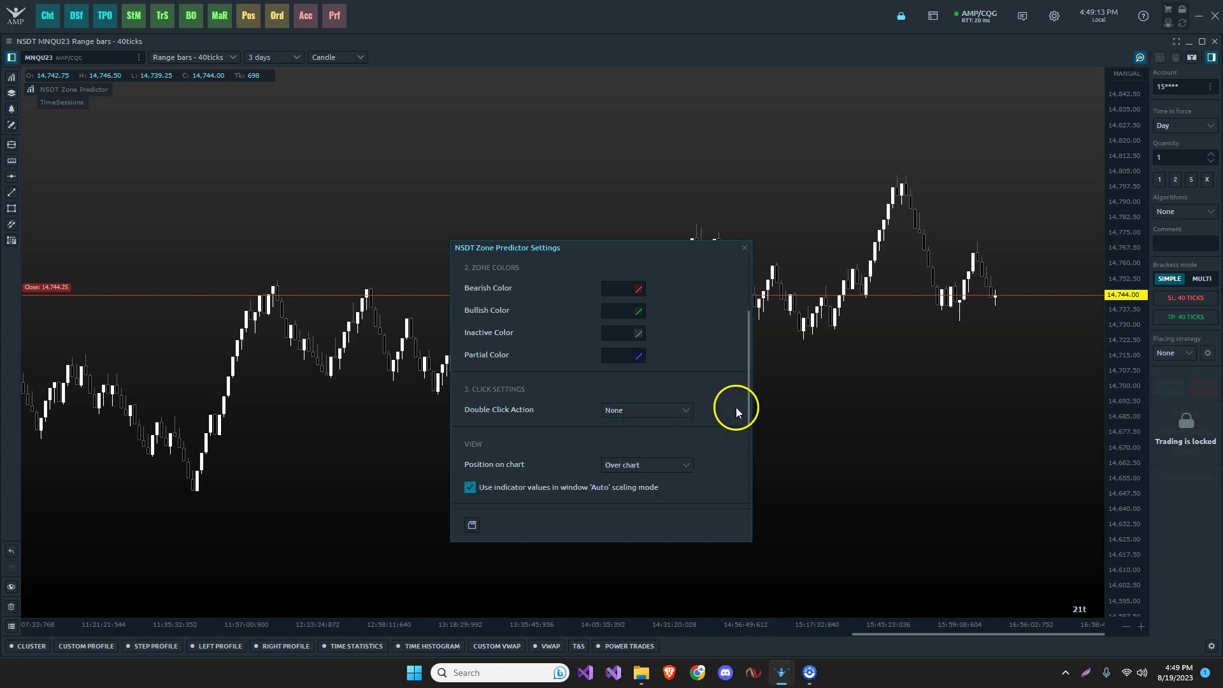
- Keep UpdateType at On bar close in the Zone Predictor settings
scroll(719, 403, down, 2)
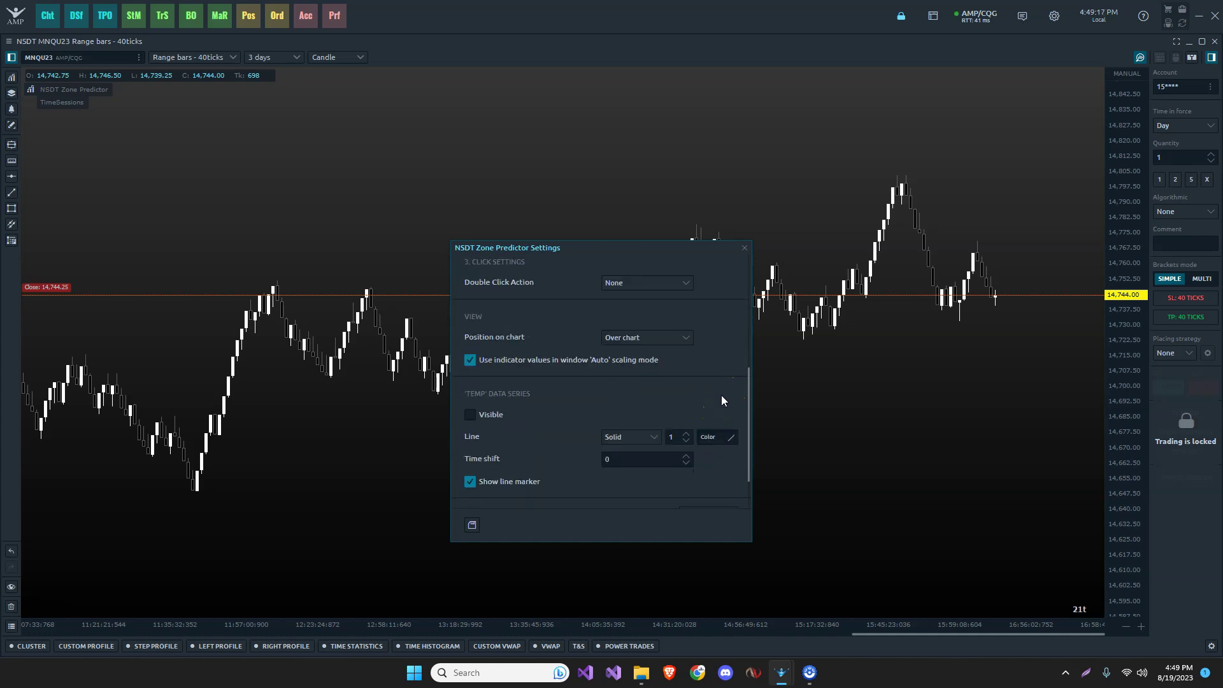
click(749, 373)
scroll(717, 349, up, 5)
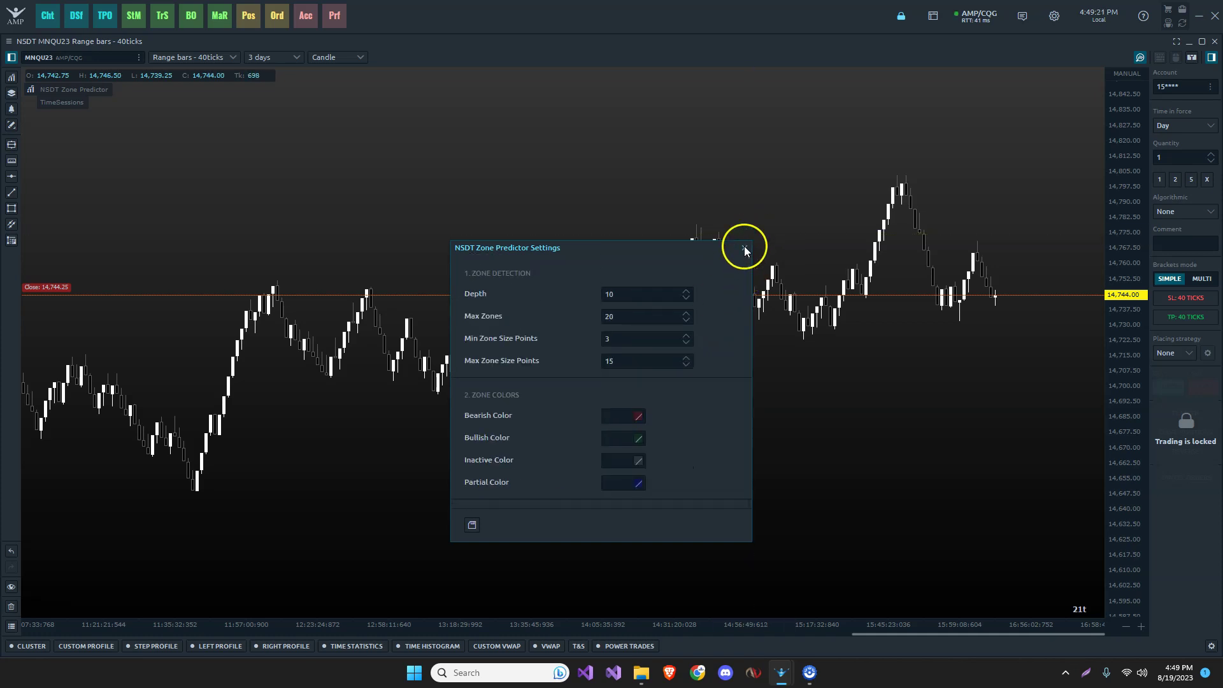
scroll(710, 375, down, 6)
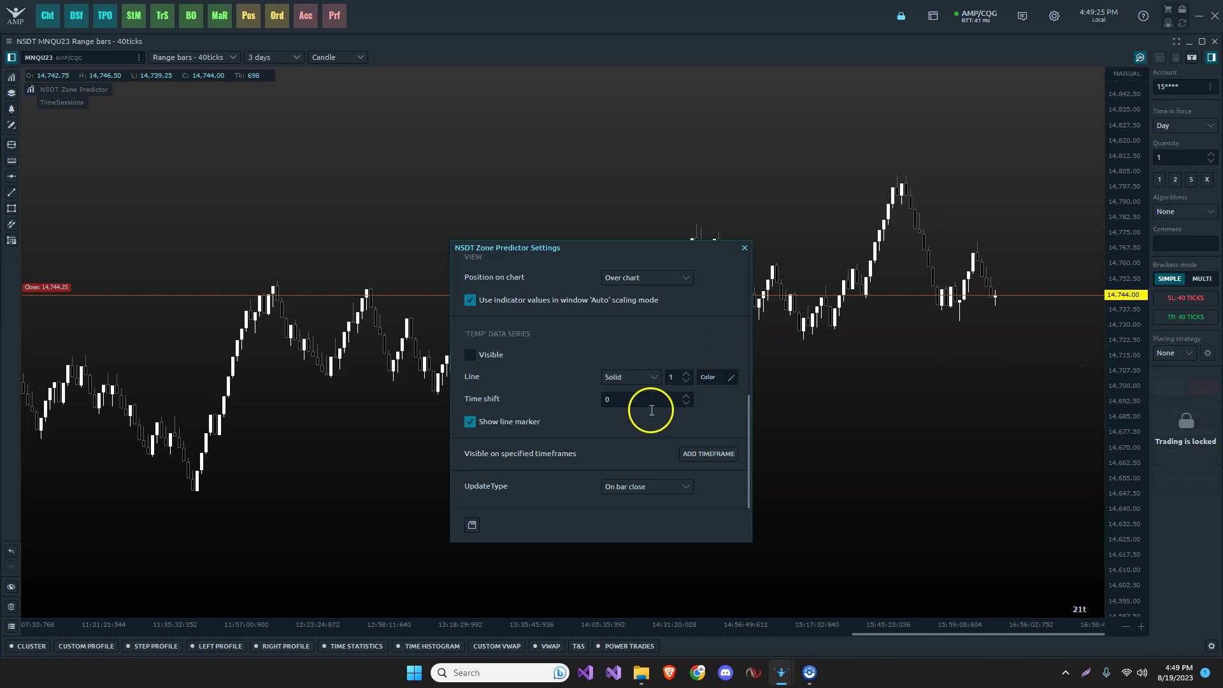
scroll(663, 433, up, 6)
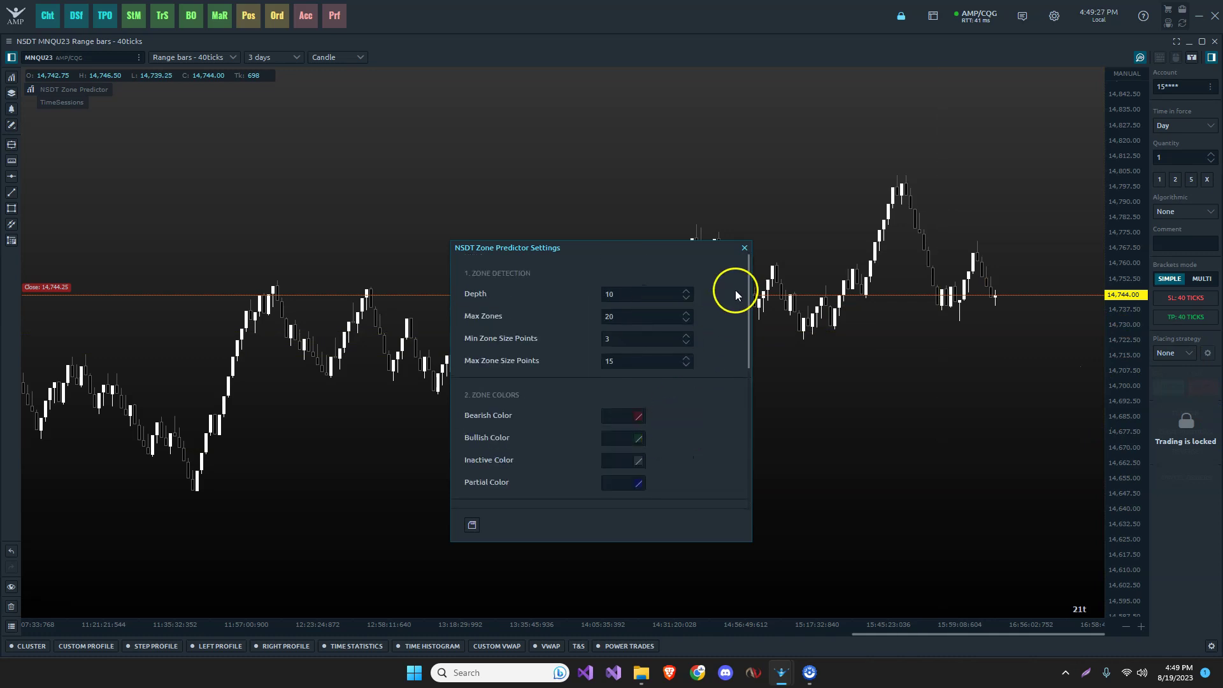
scroll(717, 359, down, 6)
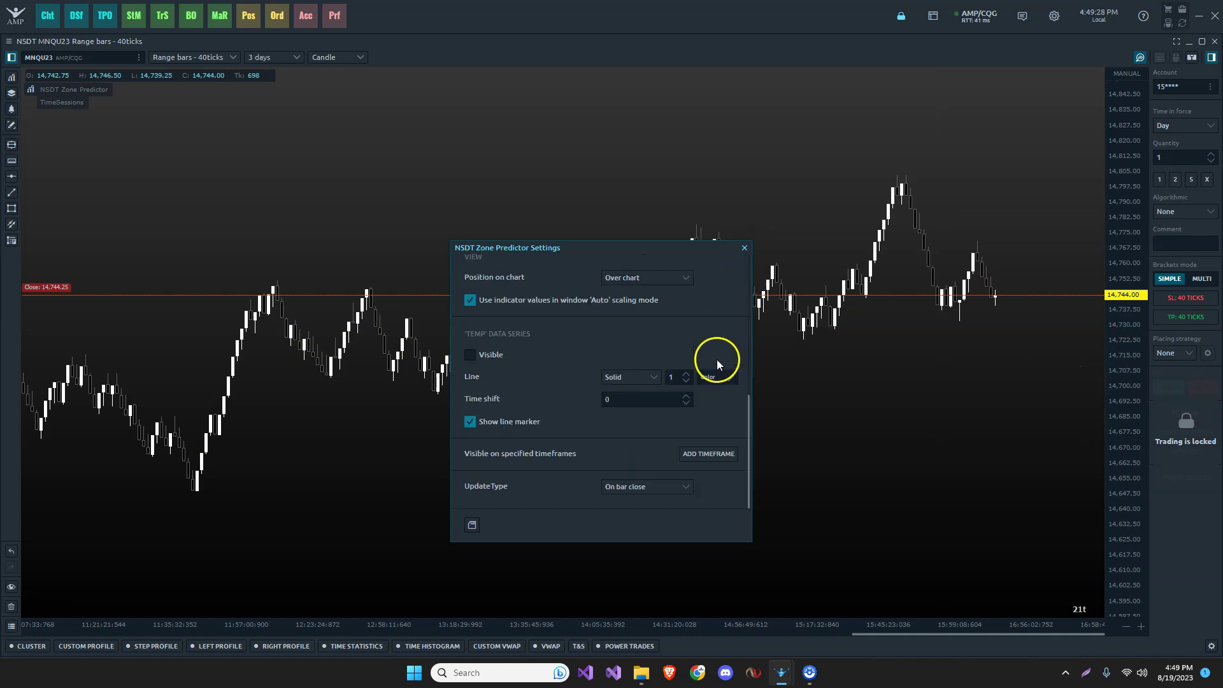
click(667, 487)
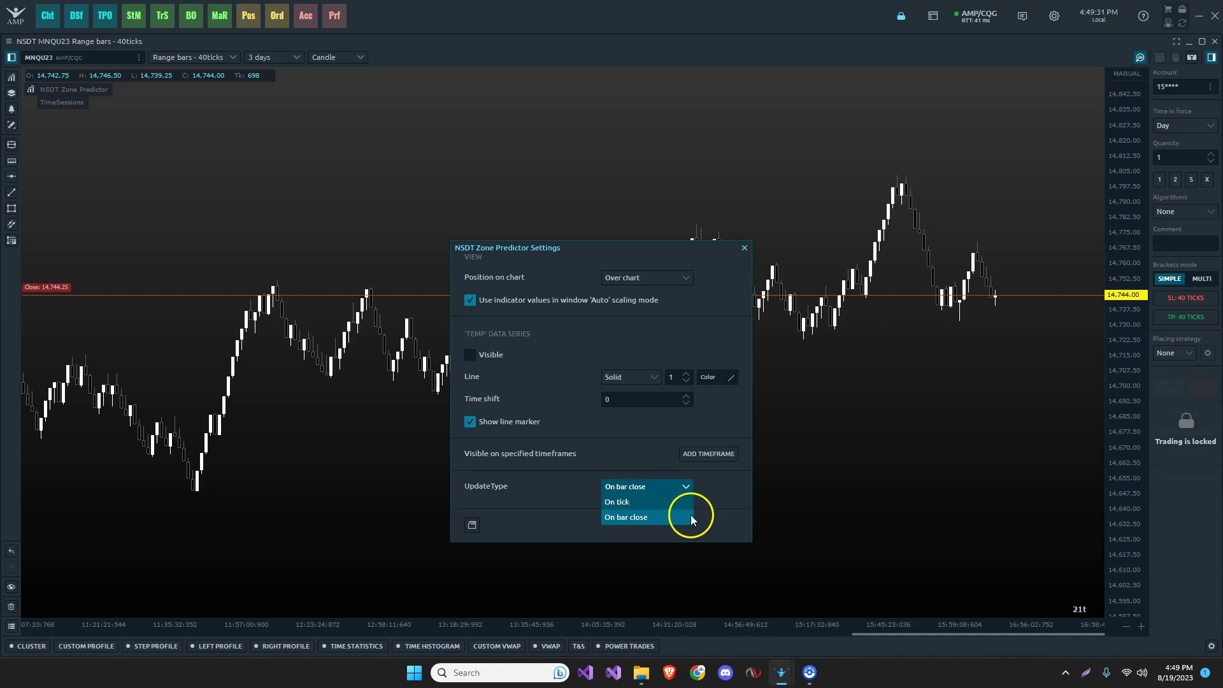
click(709, 513)
click(665, 487)
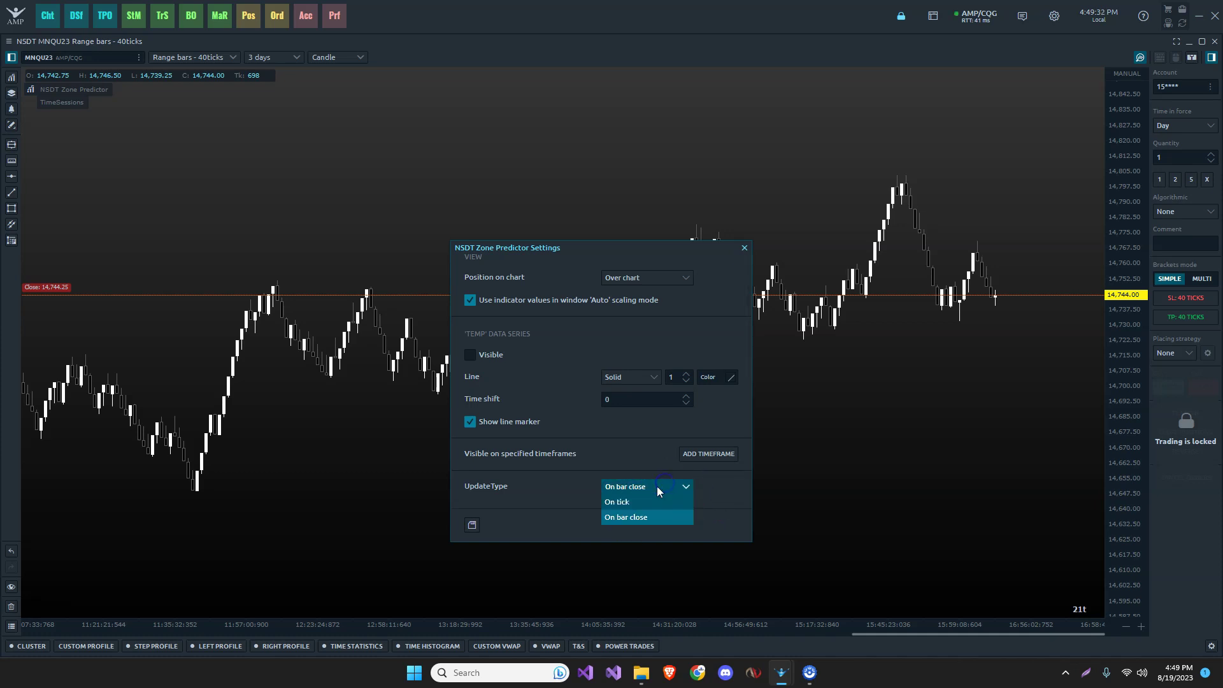
click(634, 517)
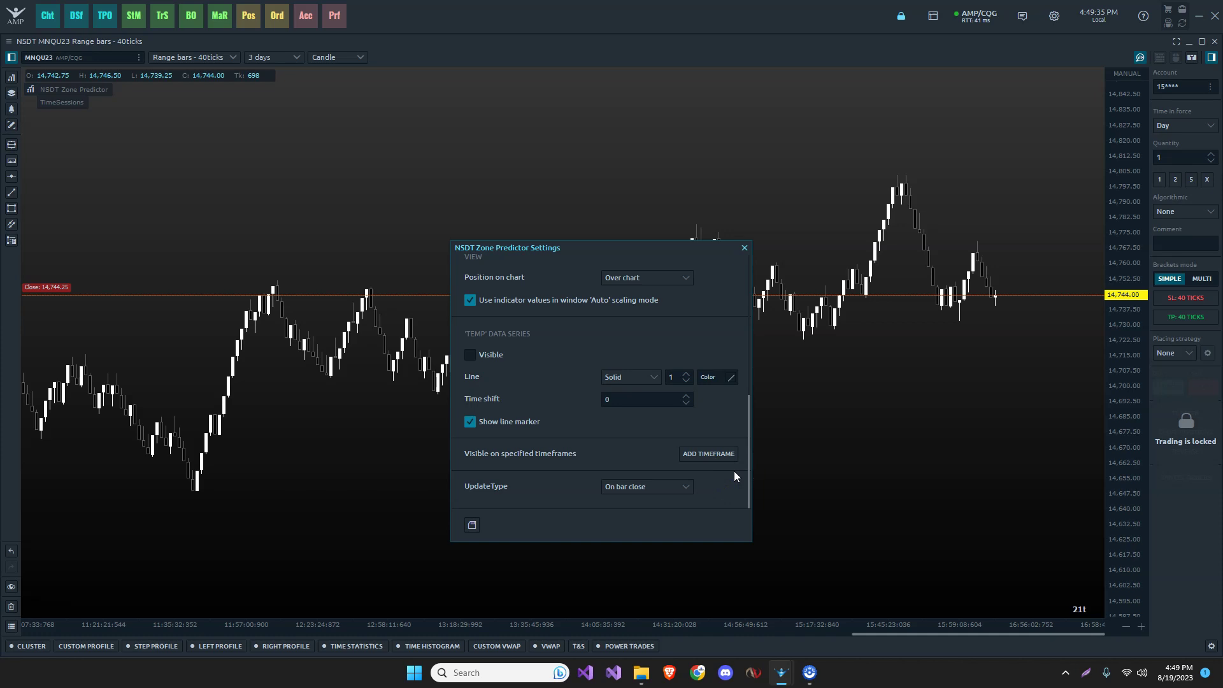
- Close the settings and make the Zone Predictor's gray, red, blue and green zones visible
click(744, 248)
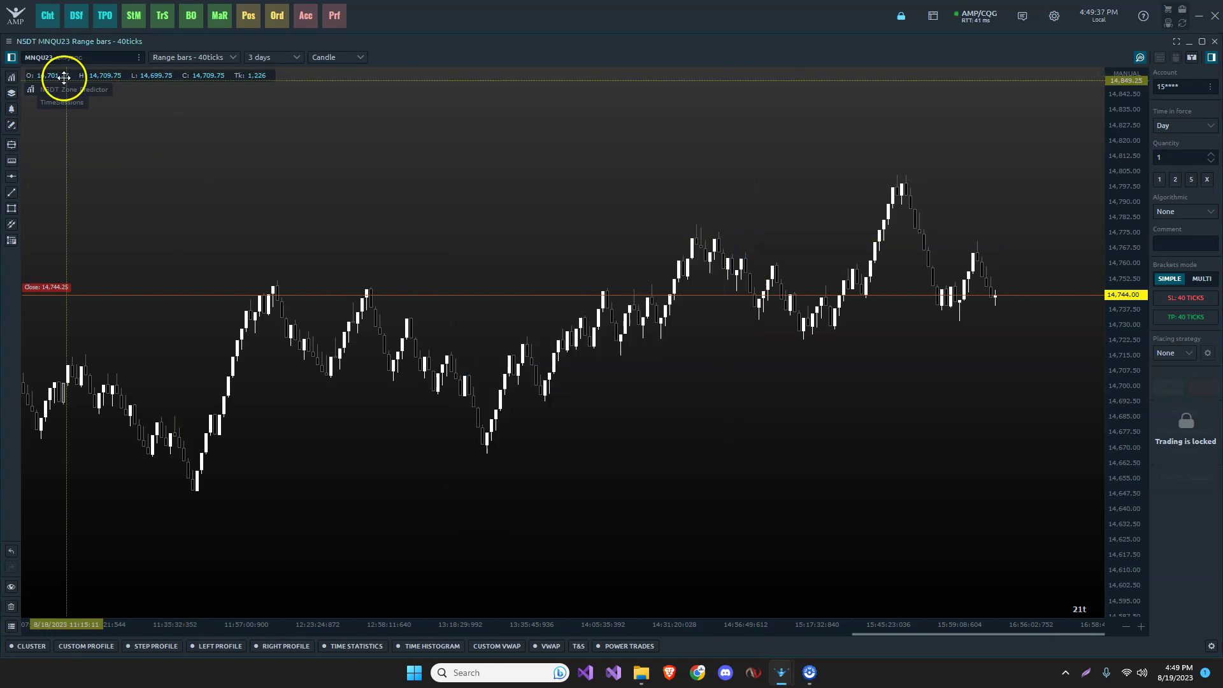
mouse_move(45, 90)
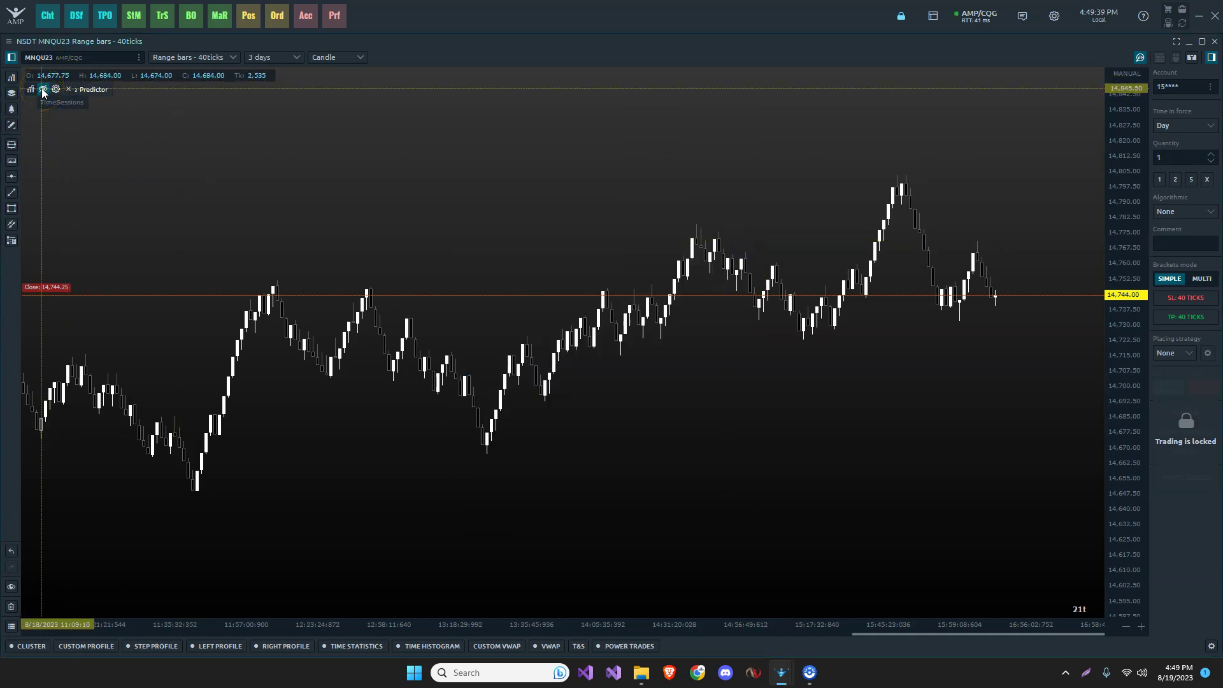
click(43, 89)
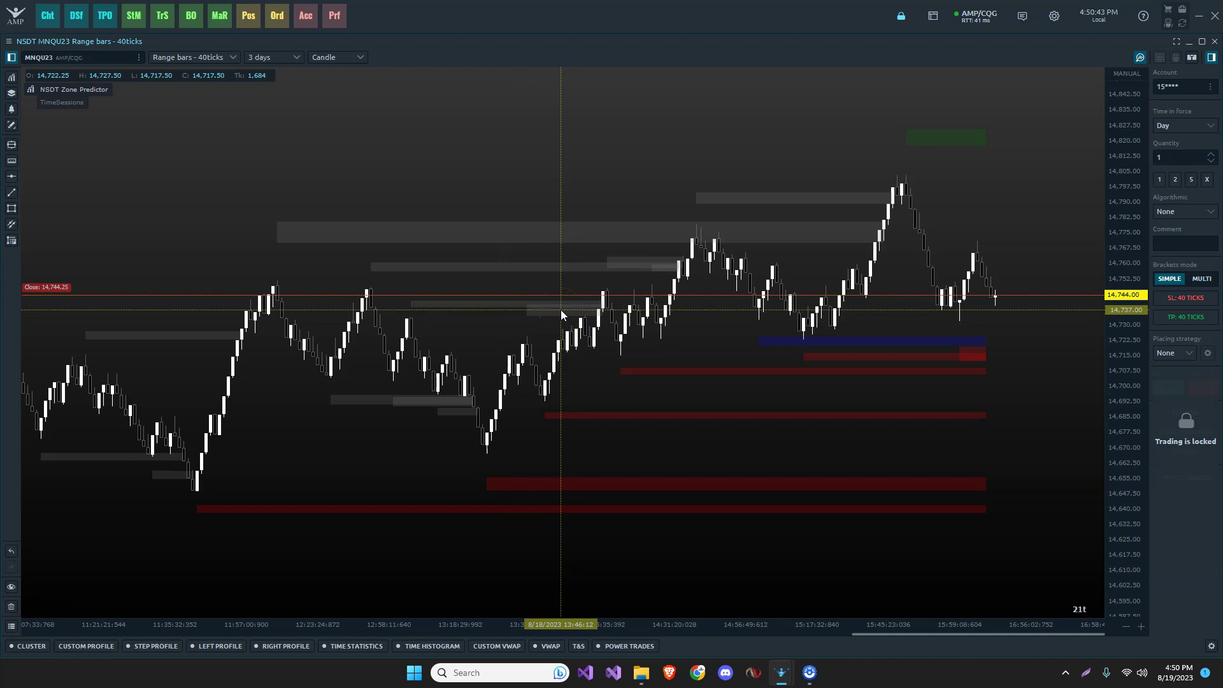
click(699, 240)
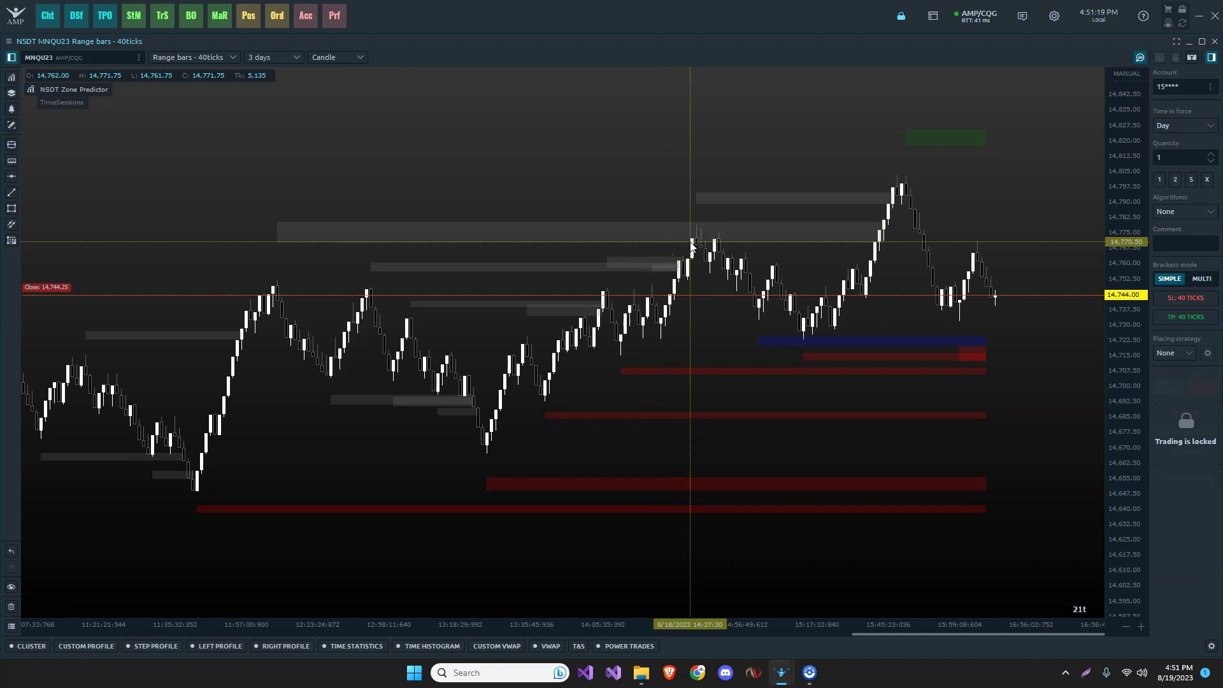
click(664, 251)
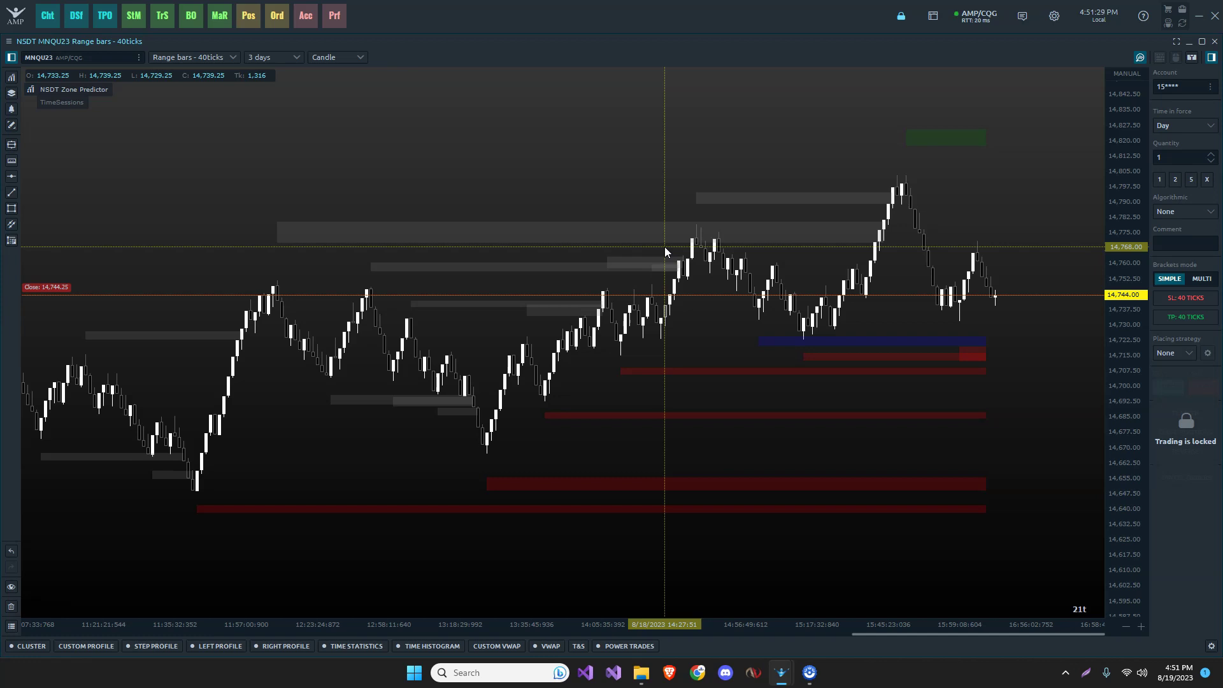
click(576, 261)
click(32, 133)
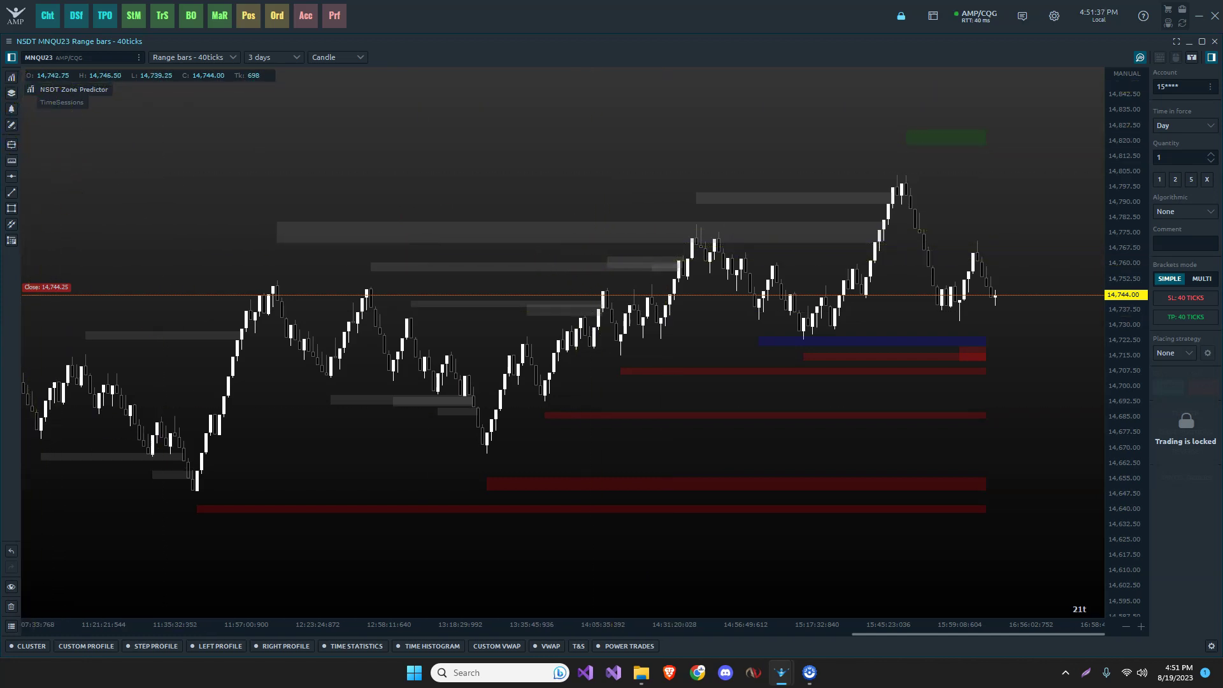
key(alt+Tab)
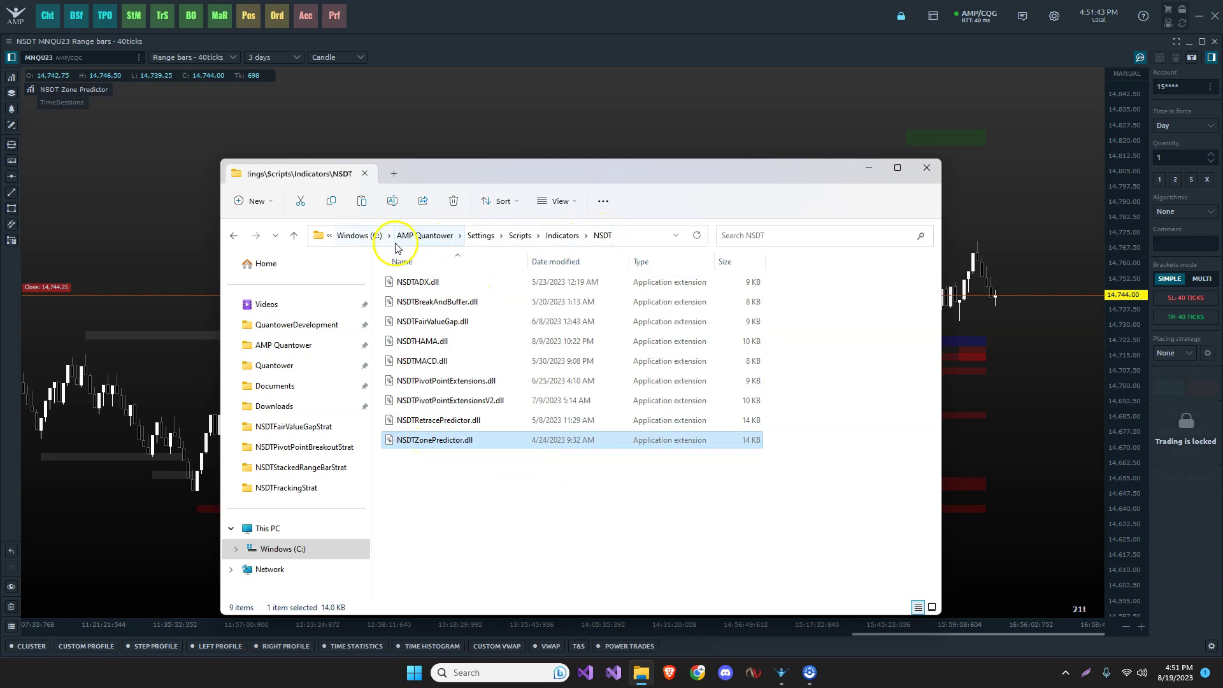
drag(582, 172, 25, 158)
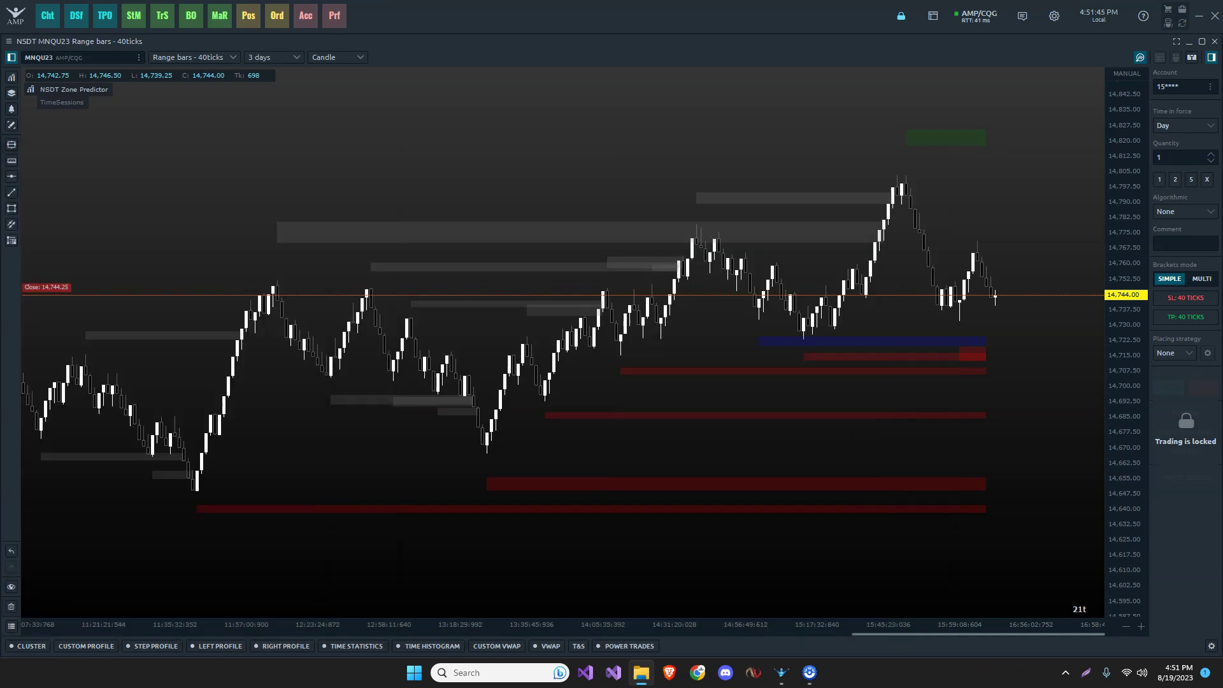
- Add NSDT Break and Buffer from the NSDT indicator list to the MNQU23 chart
click(12, 77)
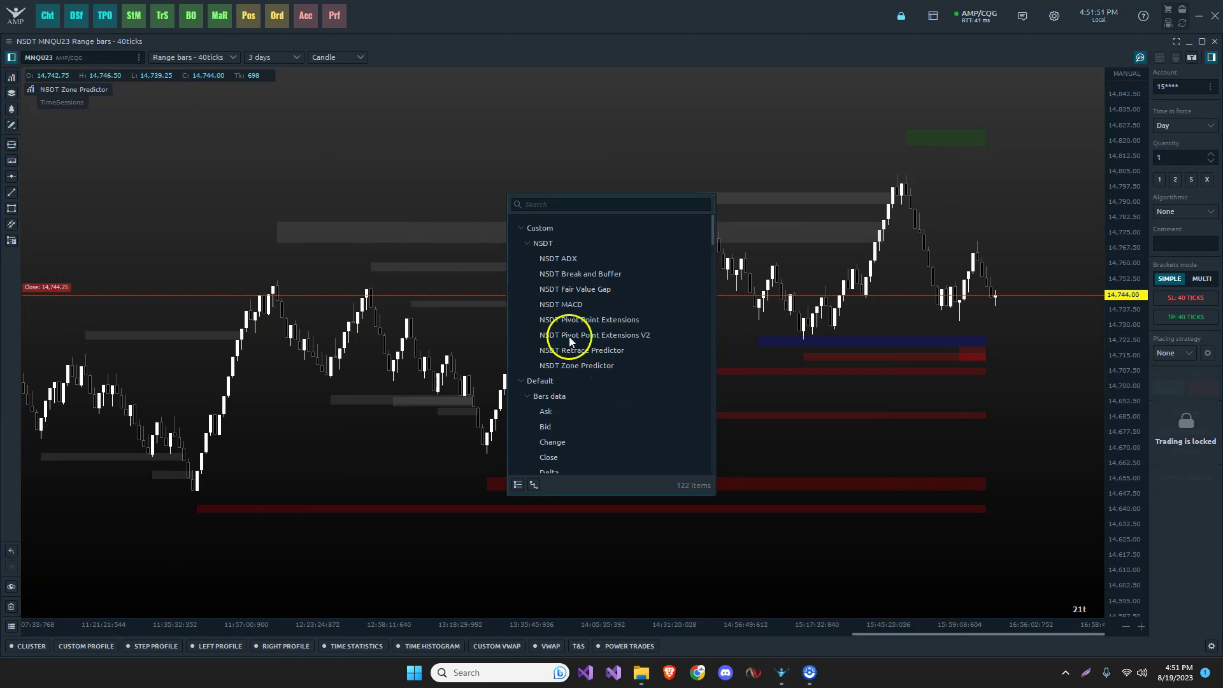
click(577, 274)
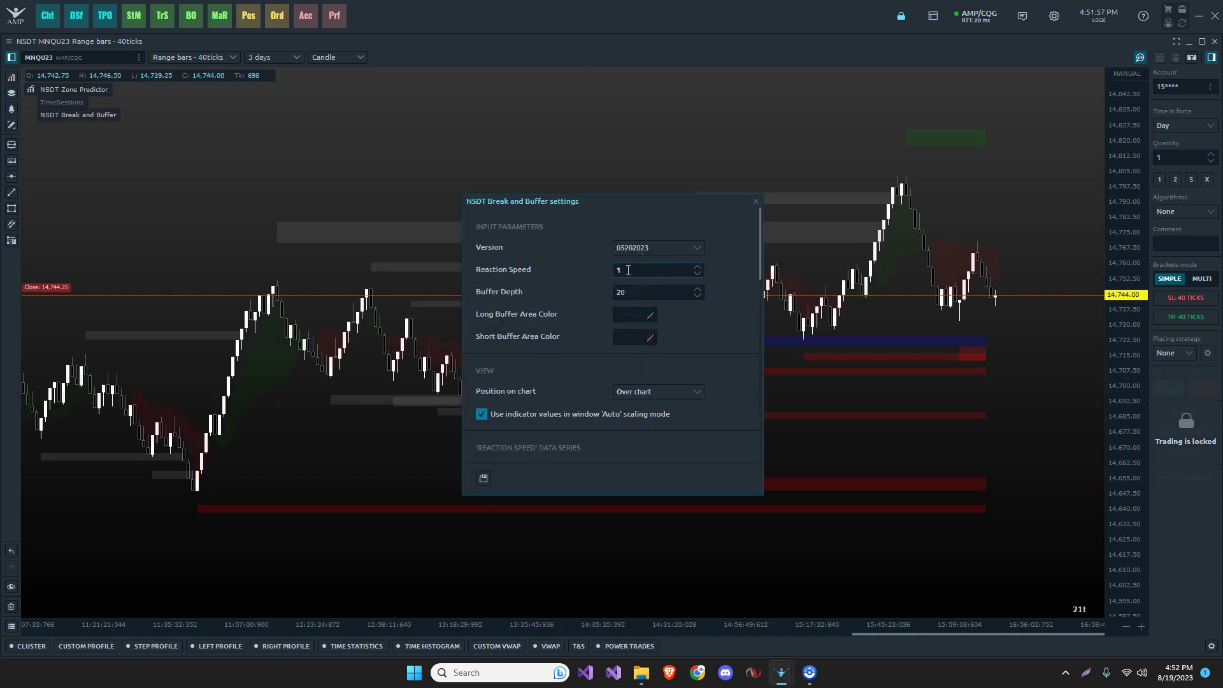
- Review the default Break and Buffer settings (Reaction Speed 1, Buffer Depth 20) and close them
drag(623, 200, 937, 311)
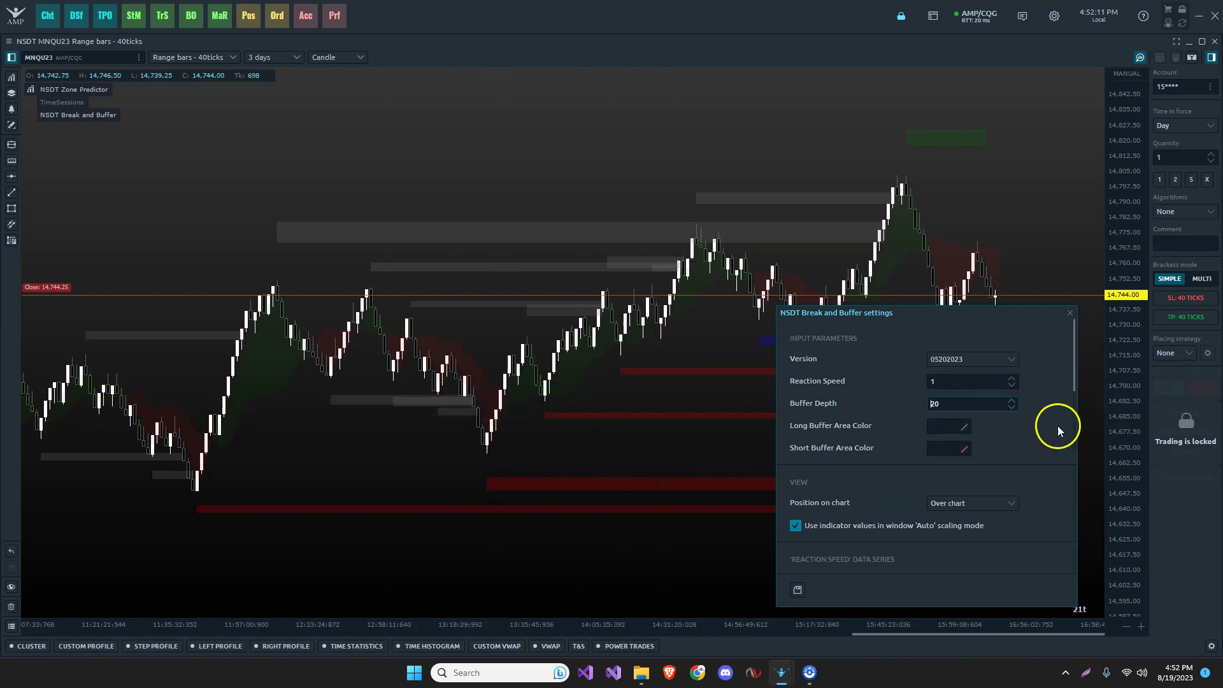
scroll(1046, 441, down, 5)
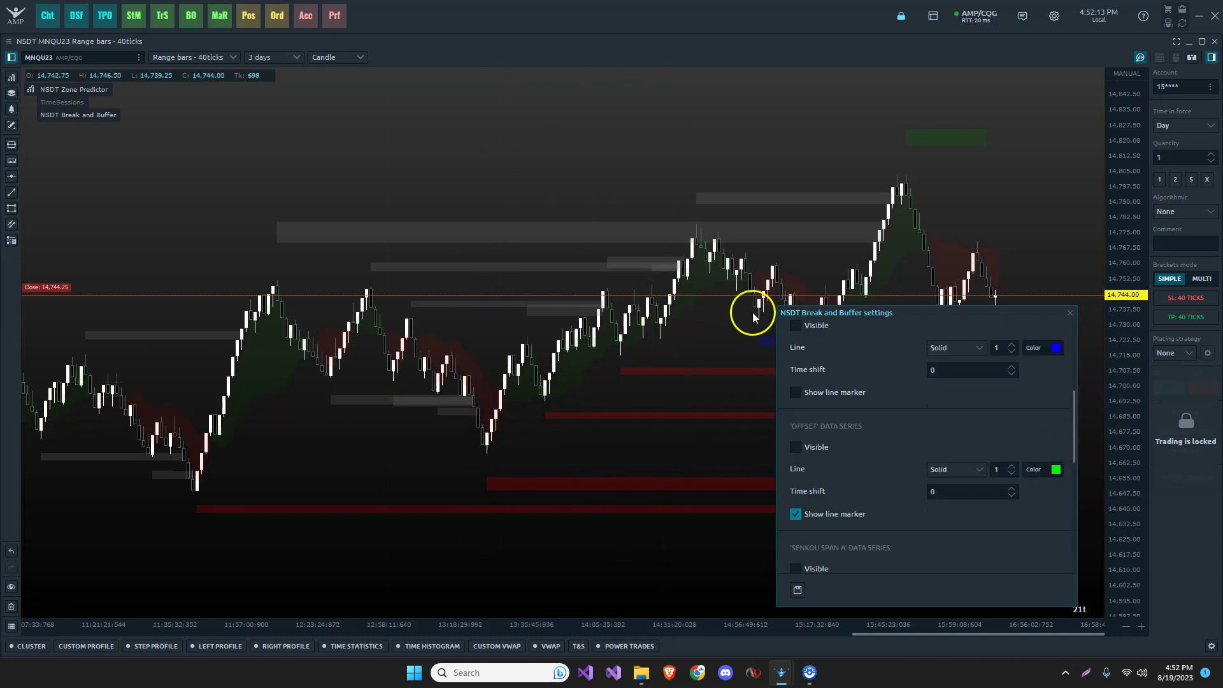
scroll(945, 418, down, 3)
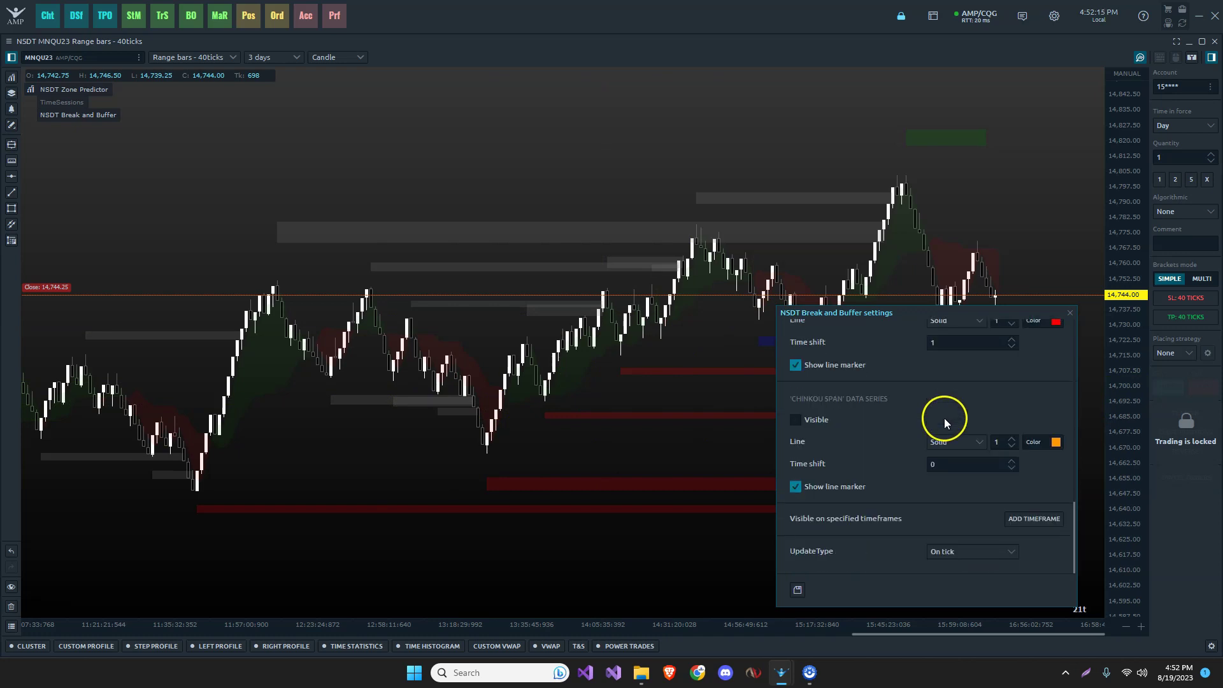
scroll(944, 418, up, 10)
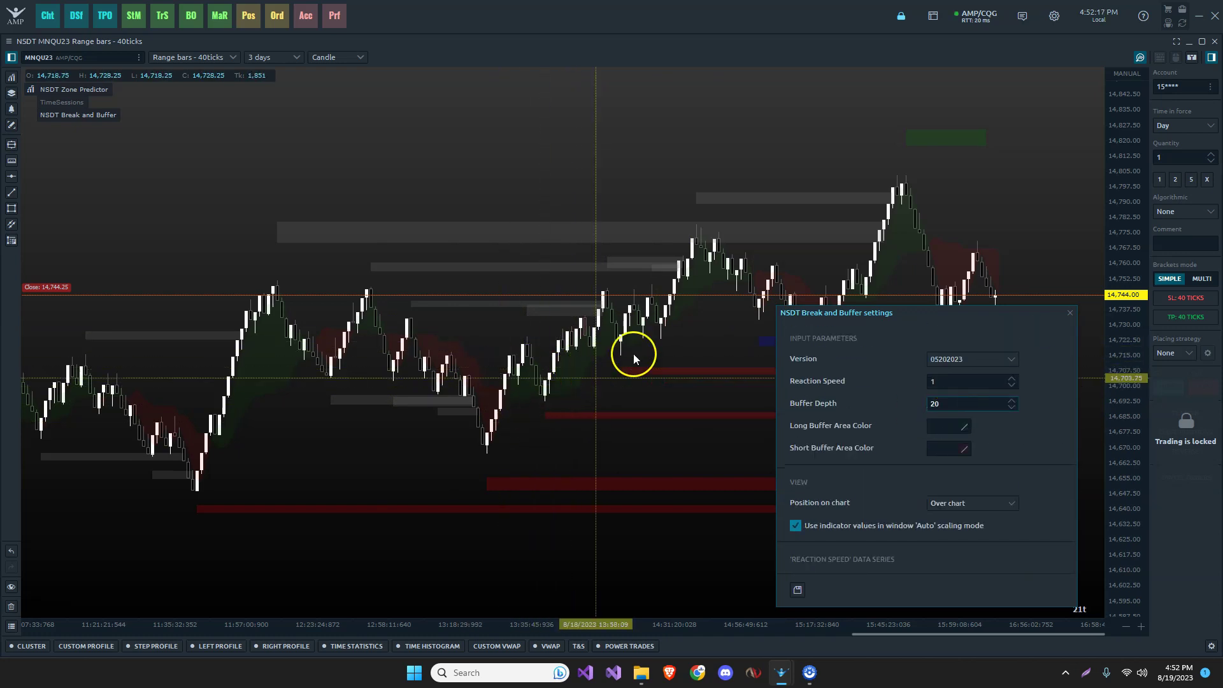
click(1070, 313)
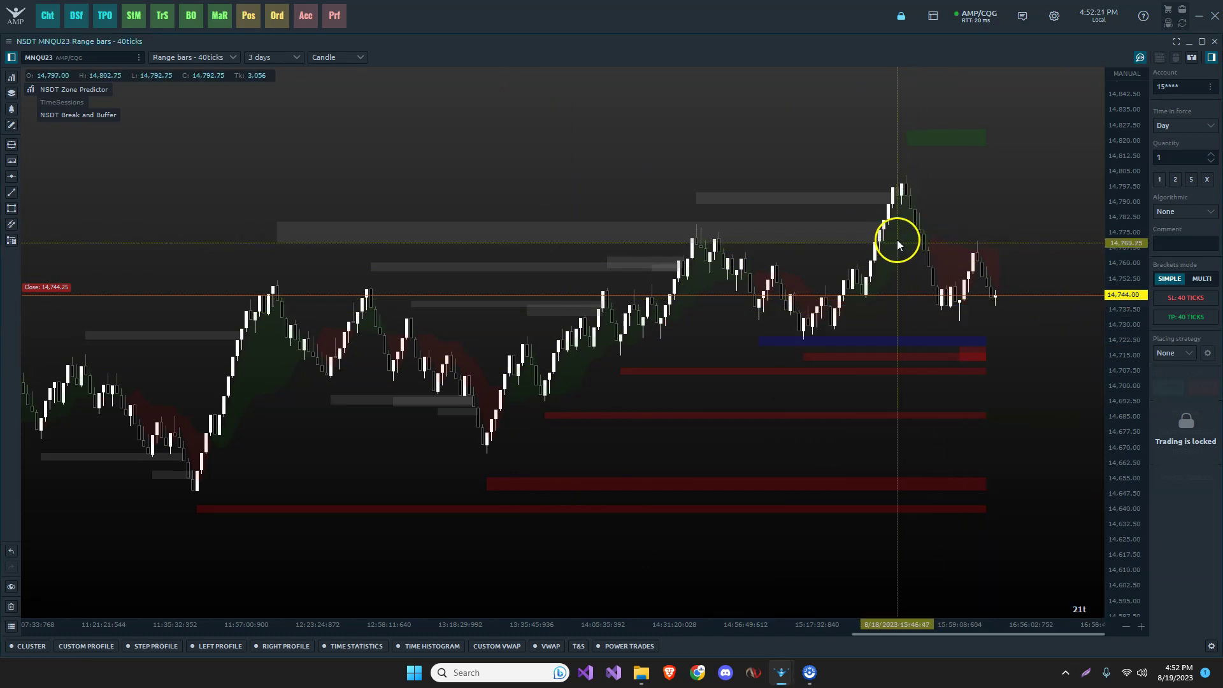
mouse_move(41, 115)
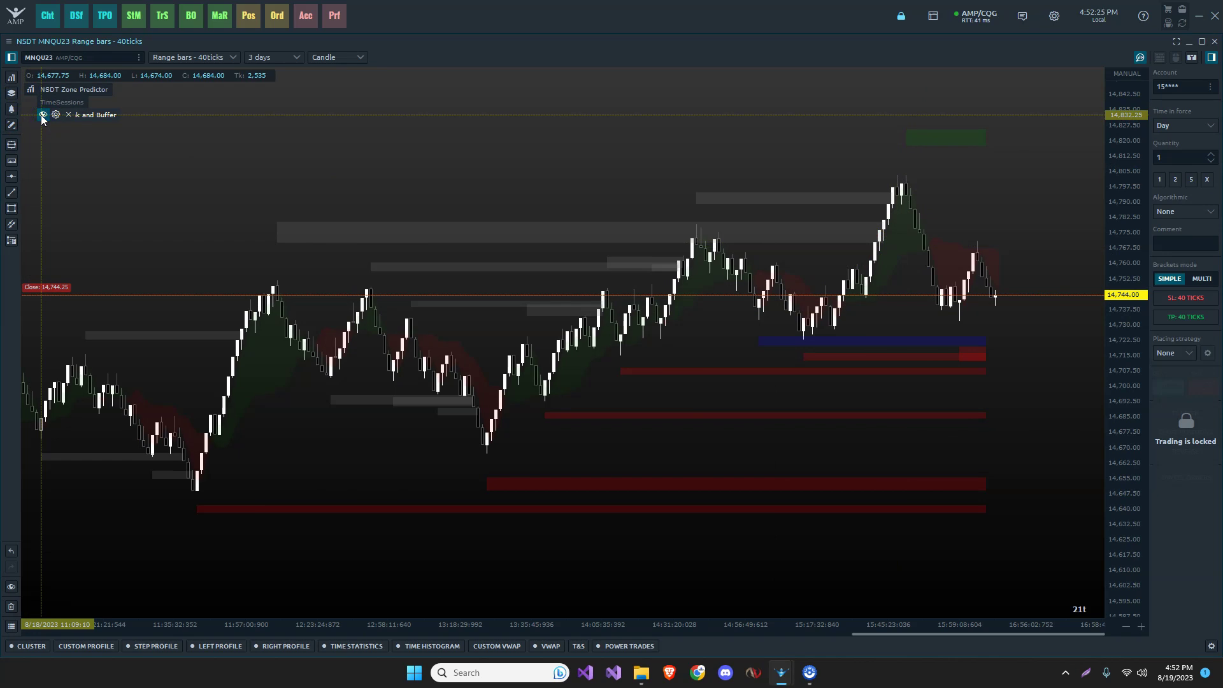
- Reopen Break and Buffer settings and try Buffer Depth 18 and Reaction Speed 2
click(56, 115)
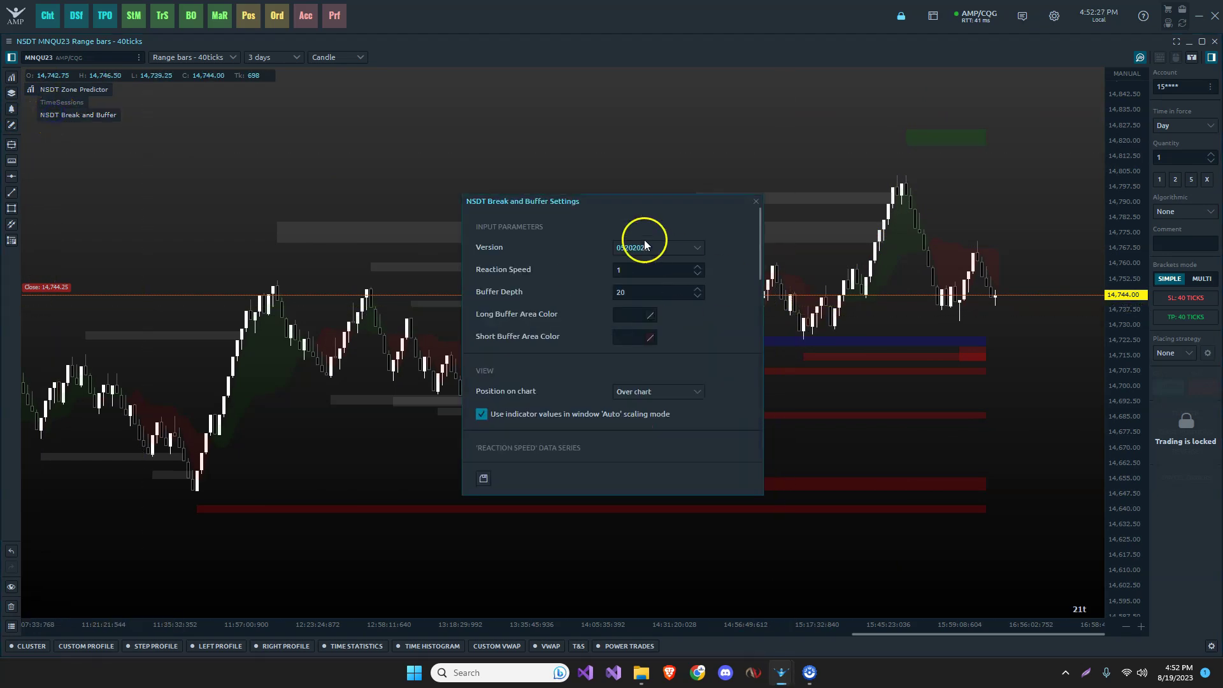
drag(681, 210, 930, 272)
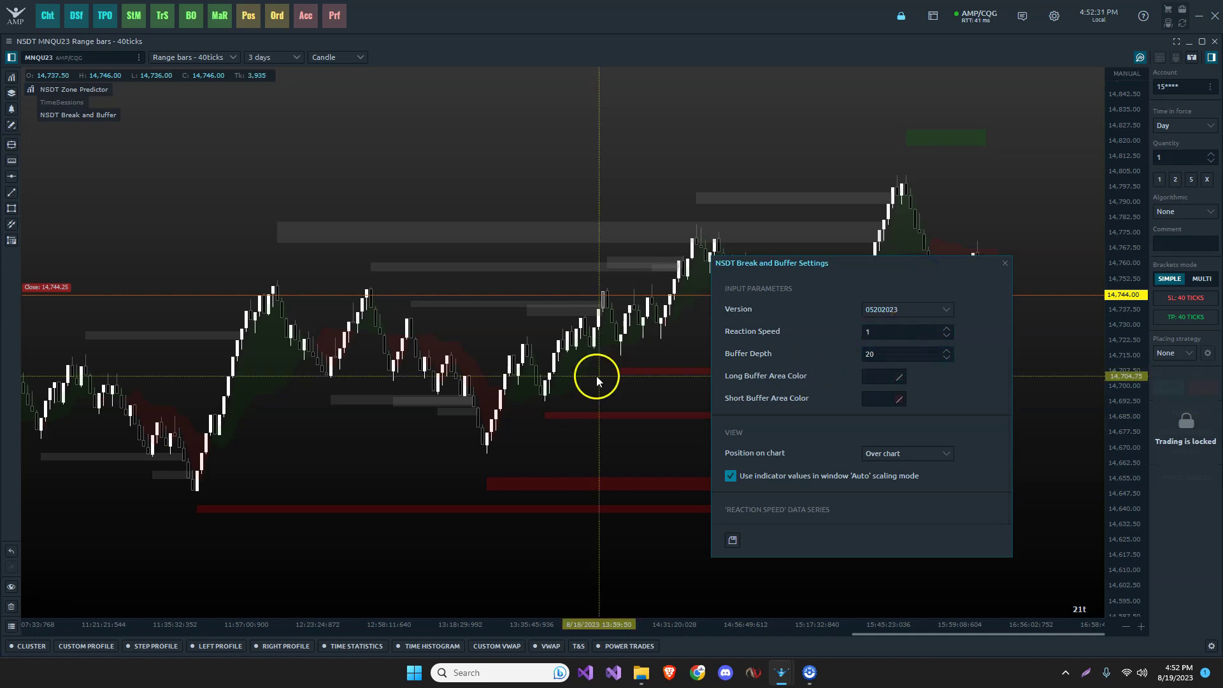
scroll(950, 360, down, 2)
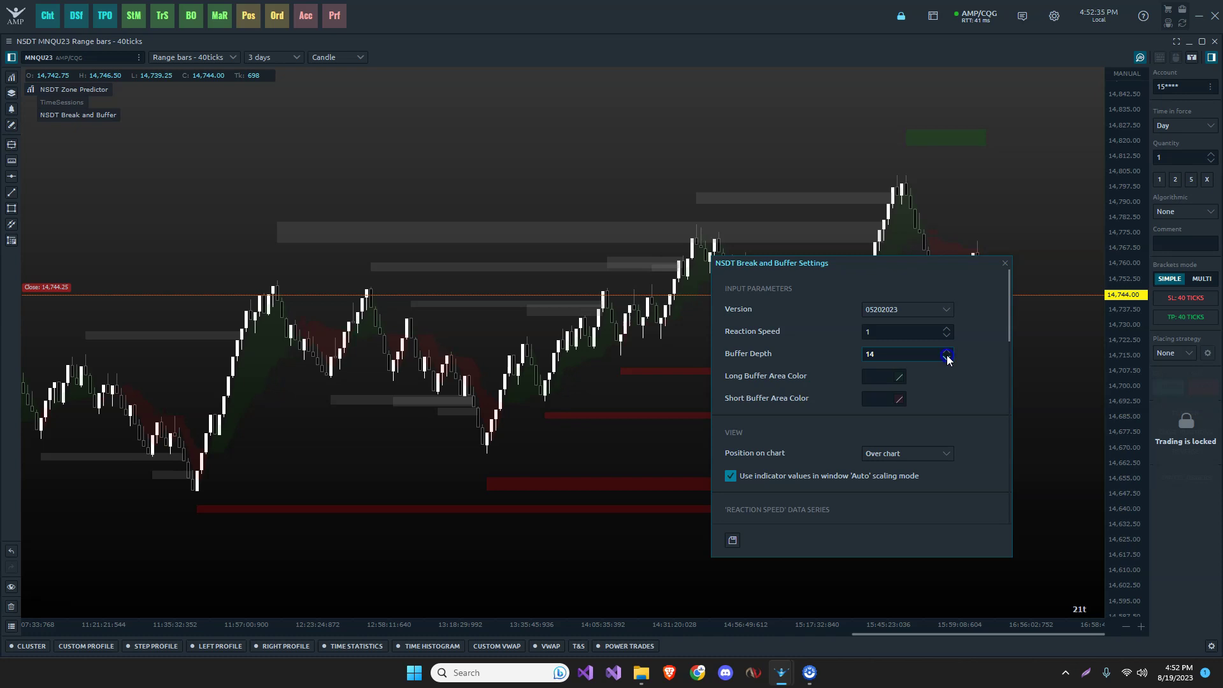
click(617, 326)
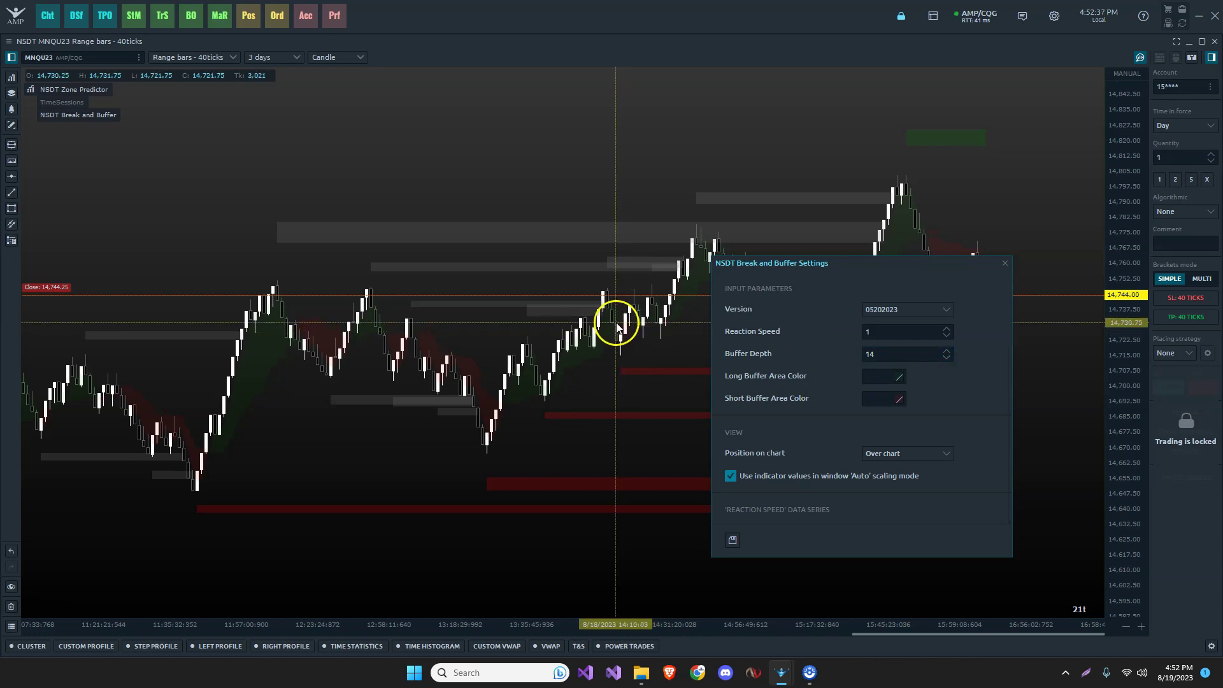
click(949, 336)
click(947, 328)
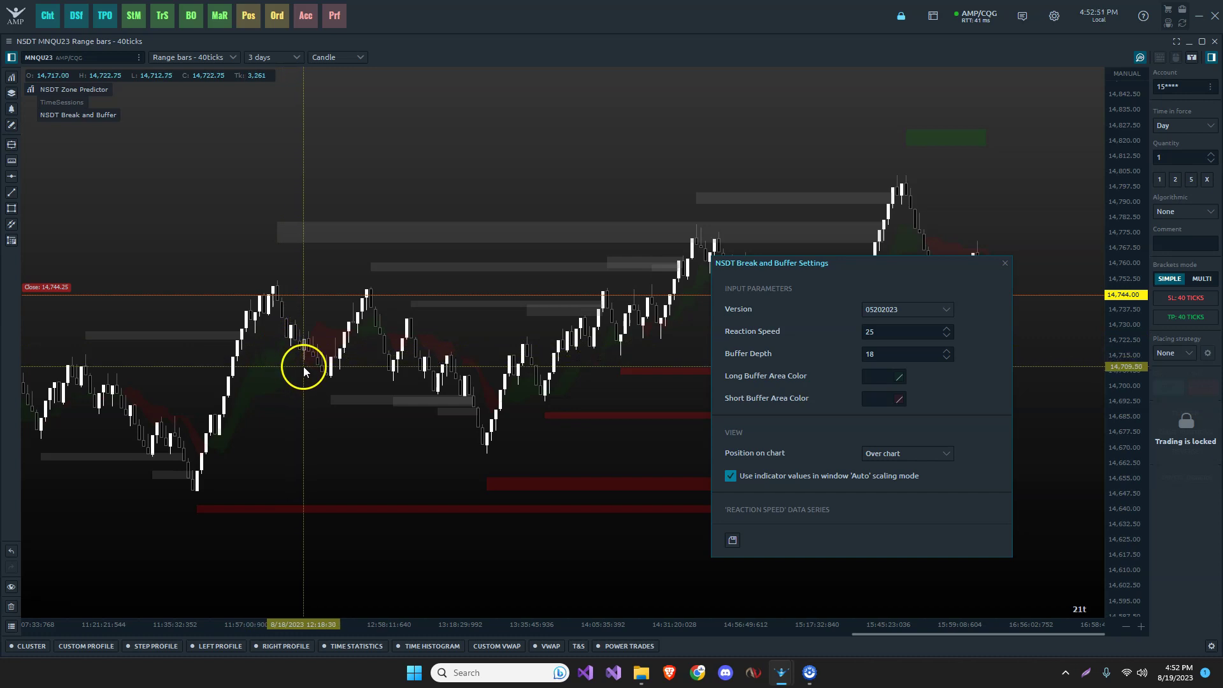
click(946, 358)
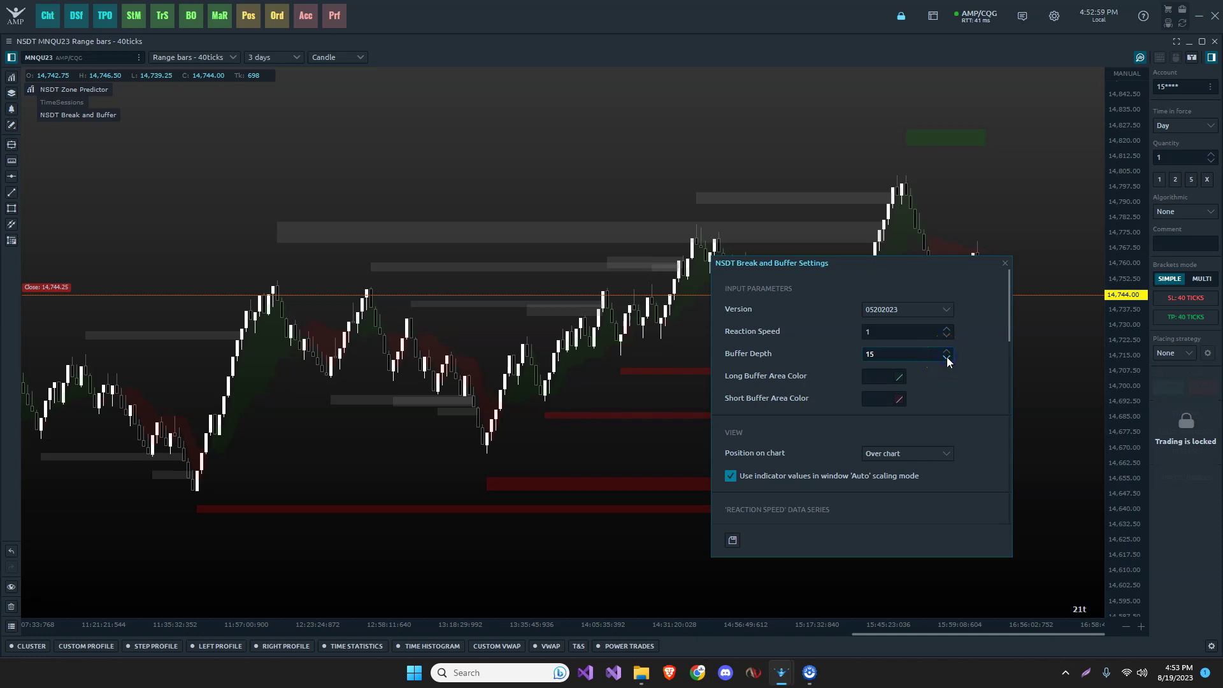
- Raise Buffer Depth back to 20 with the up arrow, keeping Reaction Speed at 1
click(197, 453)
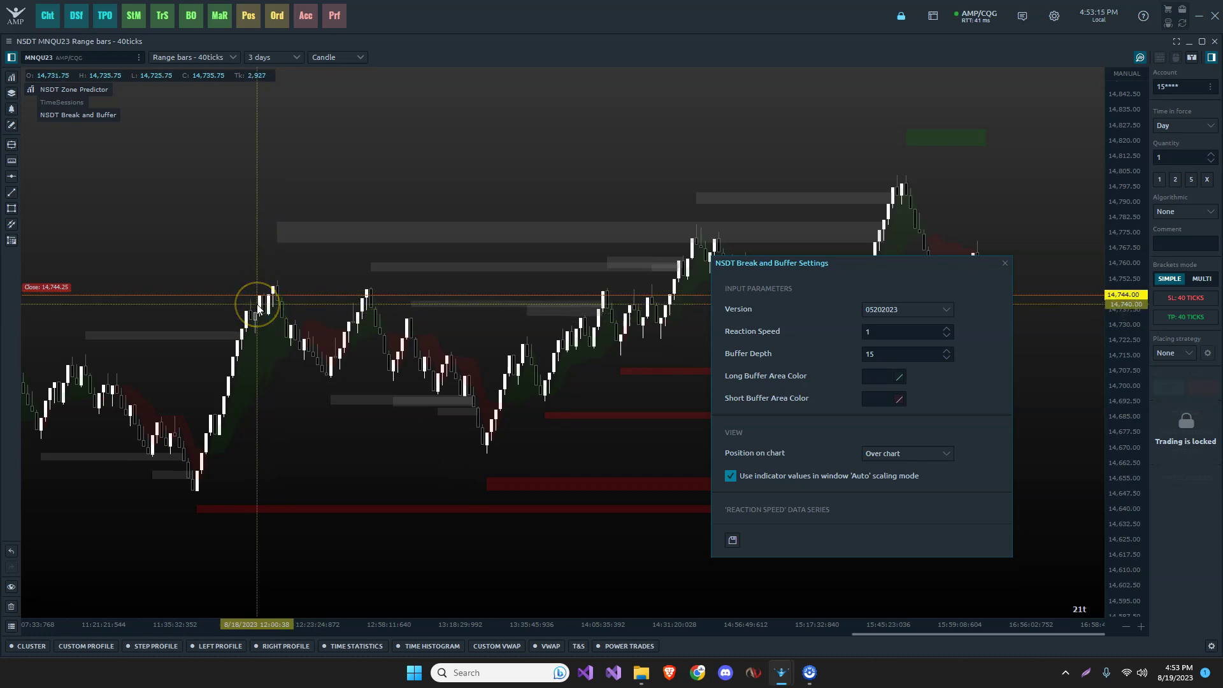
click(279, 284)
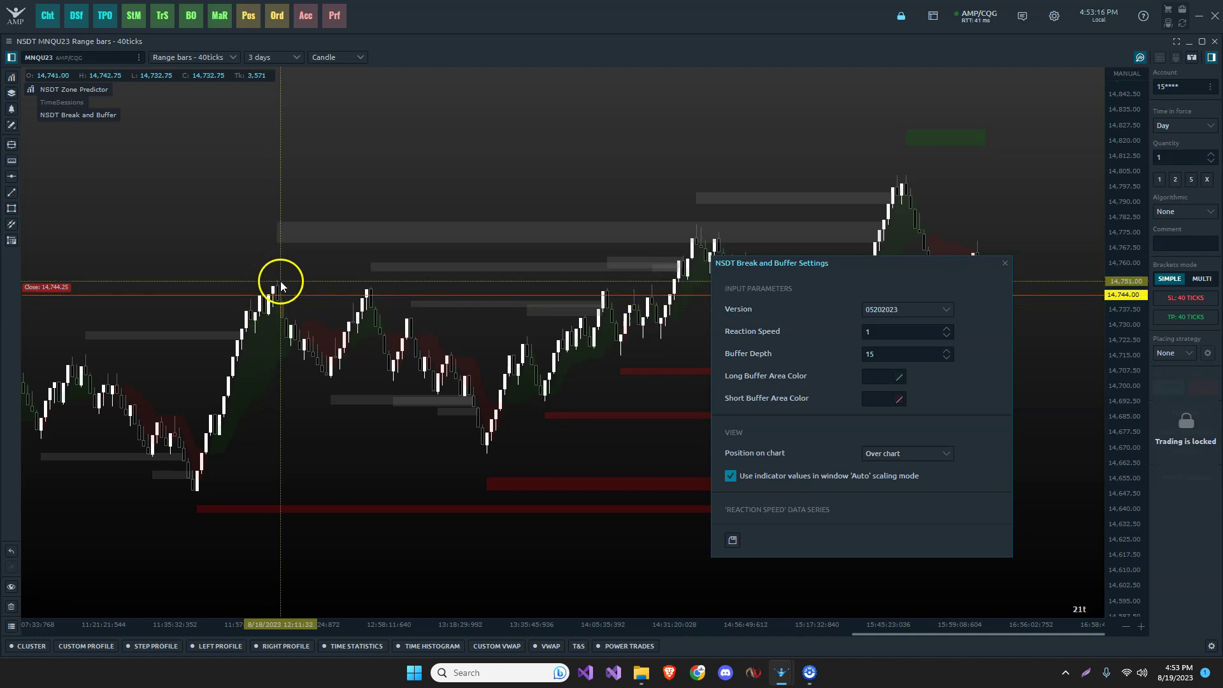
click(279, 322)
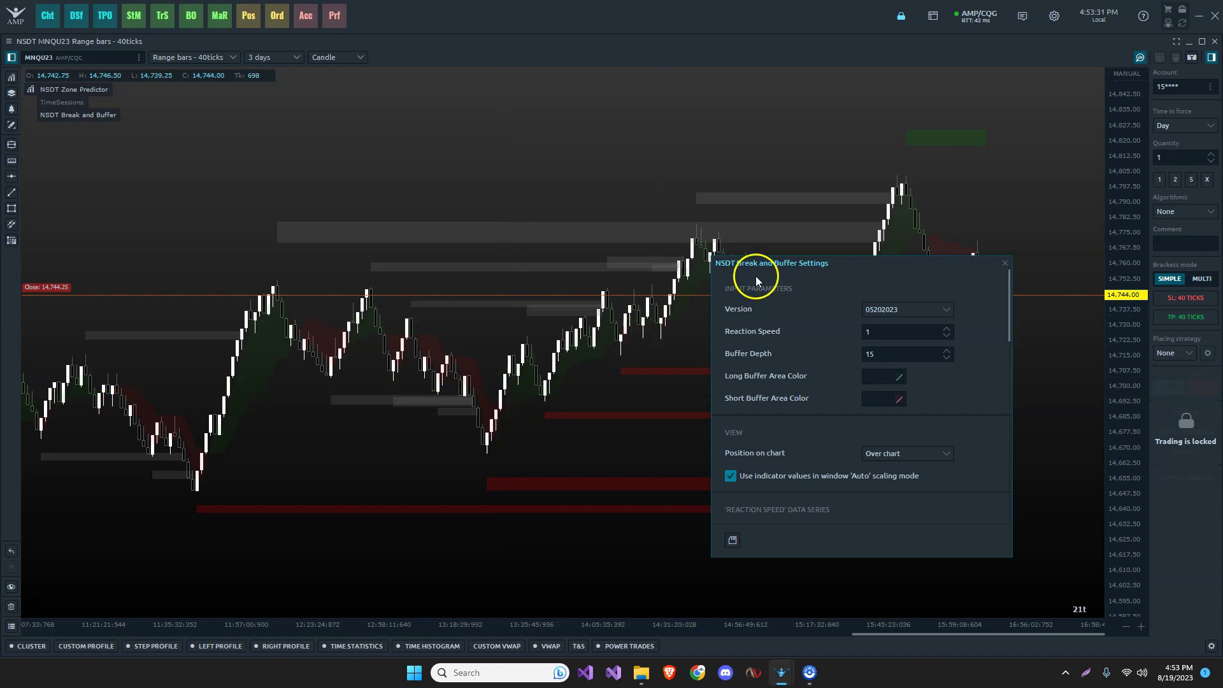
drag(777, 264, 927, 286)
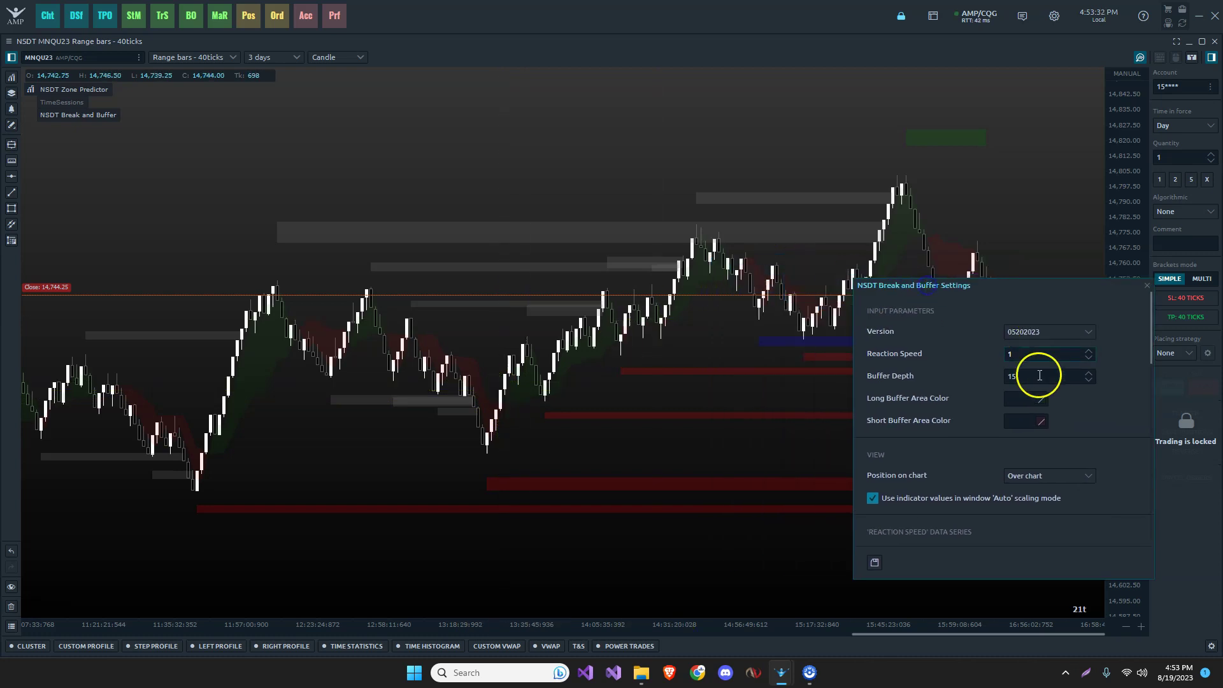
click(1091, 373)
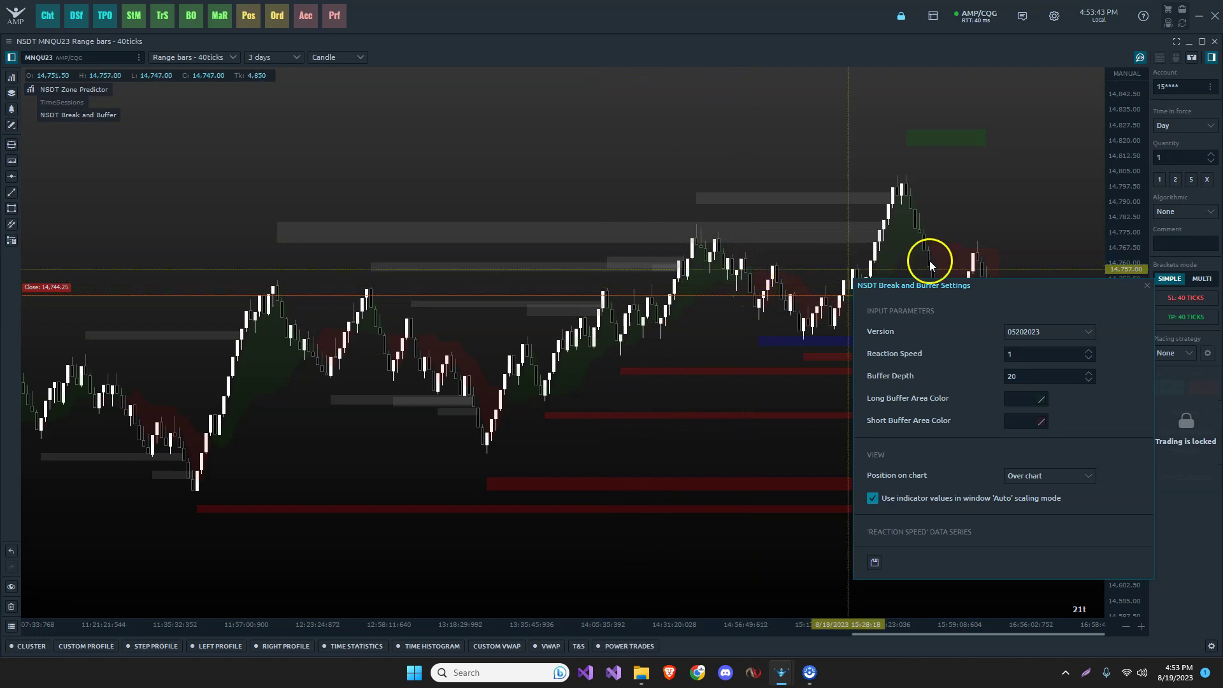
drag(988, 292, 535, 232)
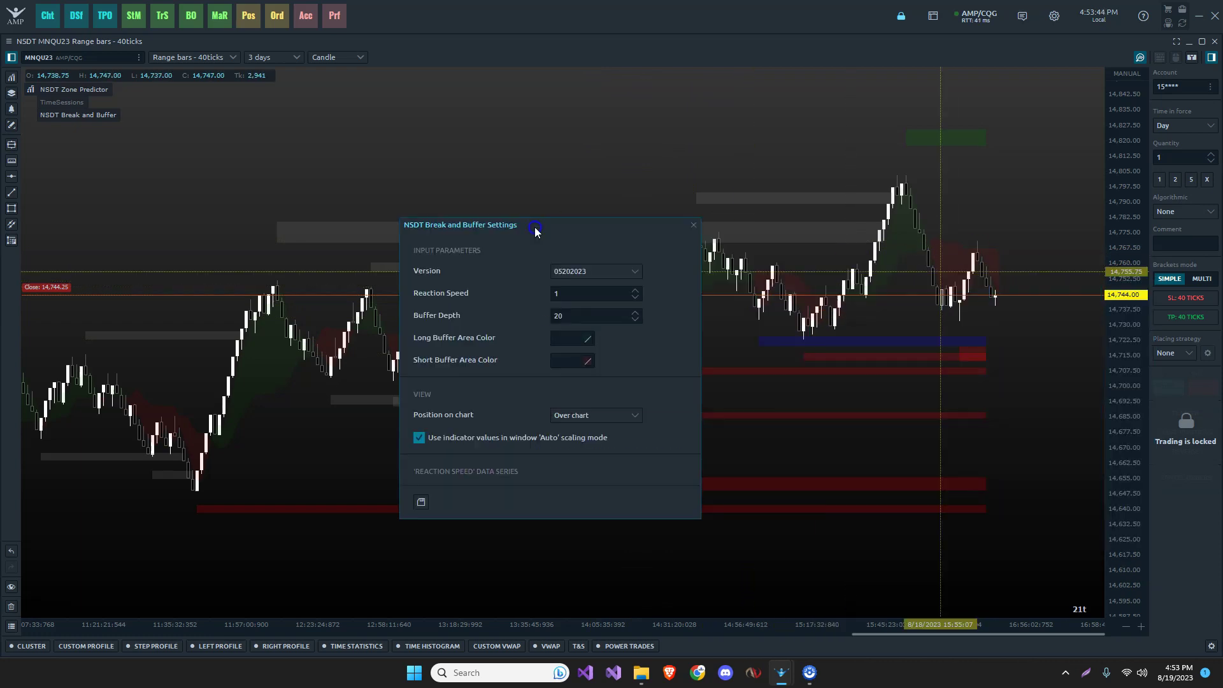
- Close the Break and Buffer settings and hide its buffer shading on the MNQU23 chart
click(693, 225)
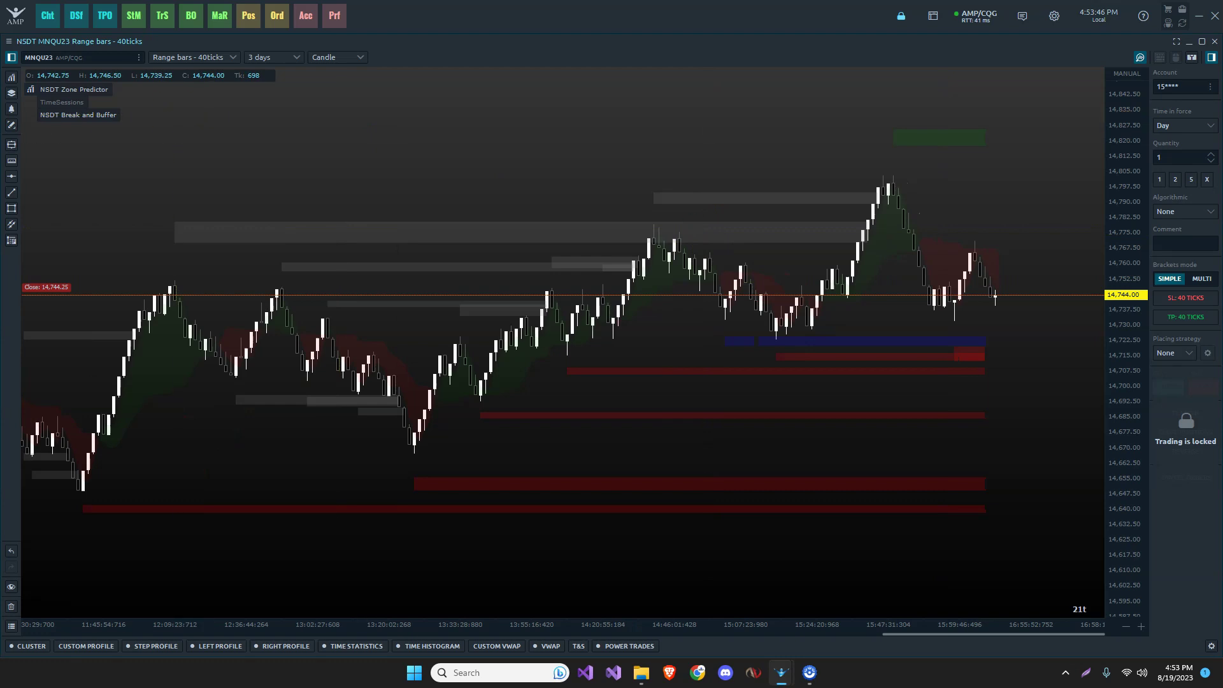
click(11, 77)
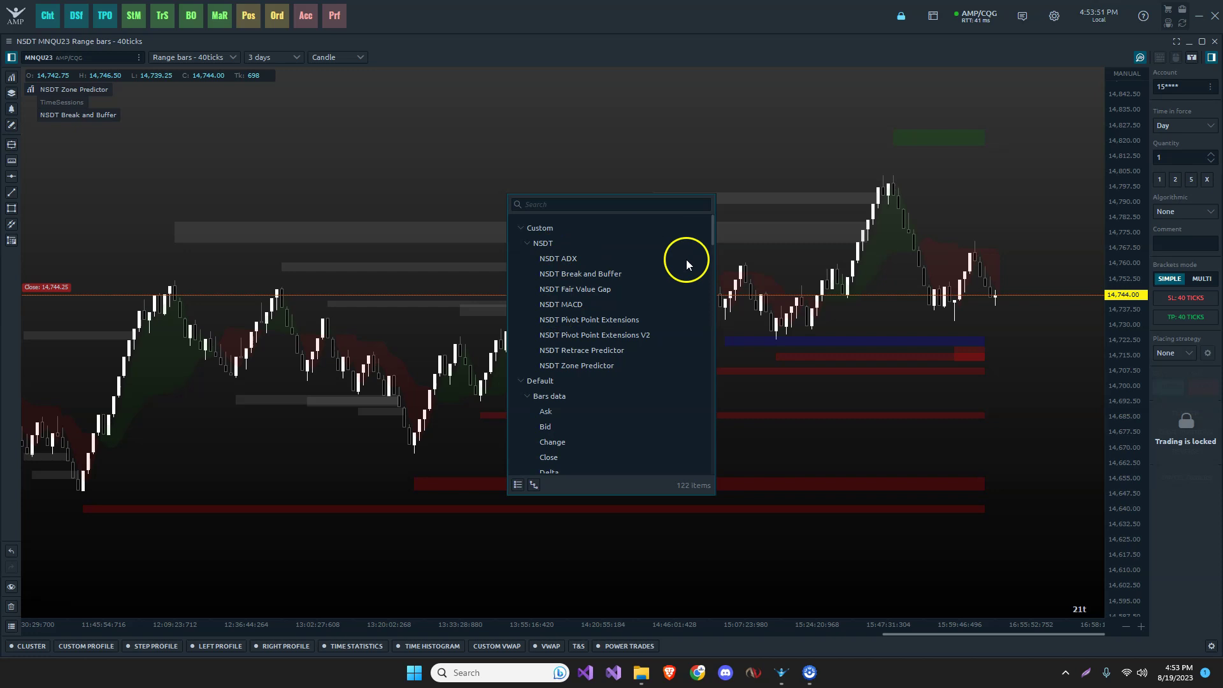
click(674, 168)
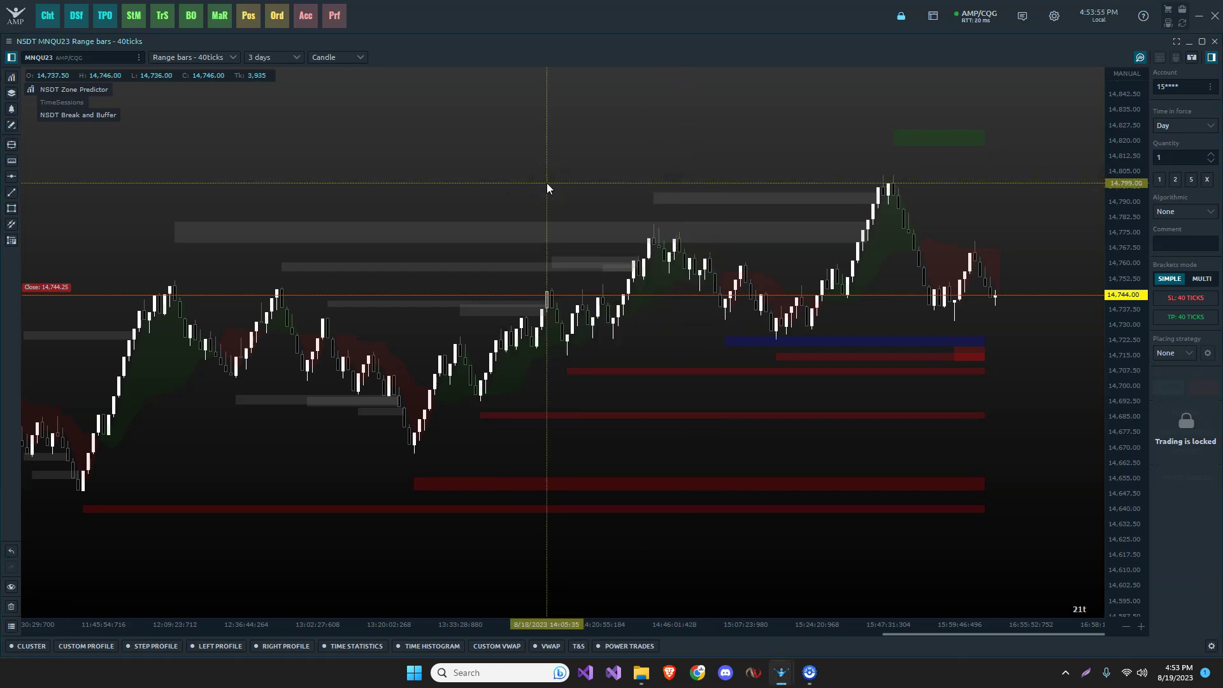
click(59, 127)
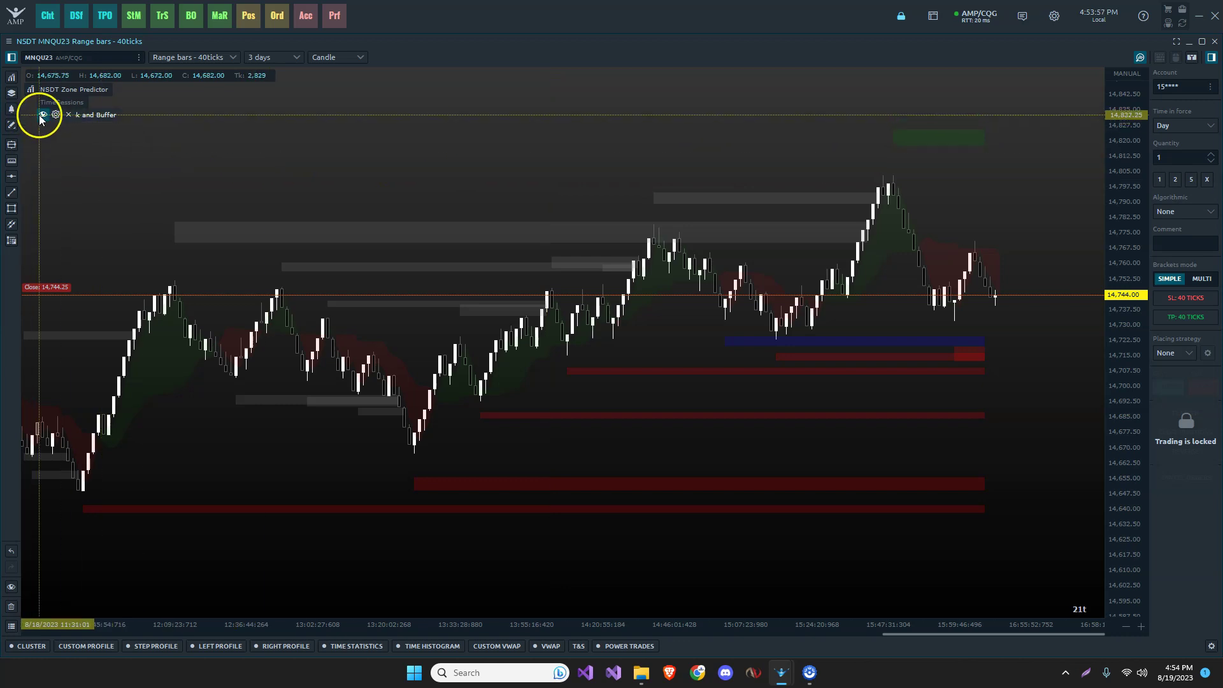
click(43, 115)
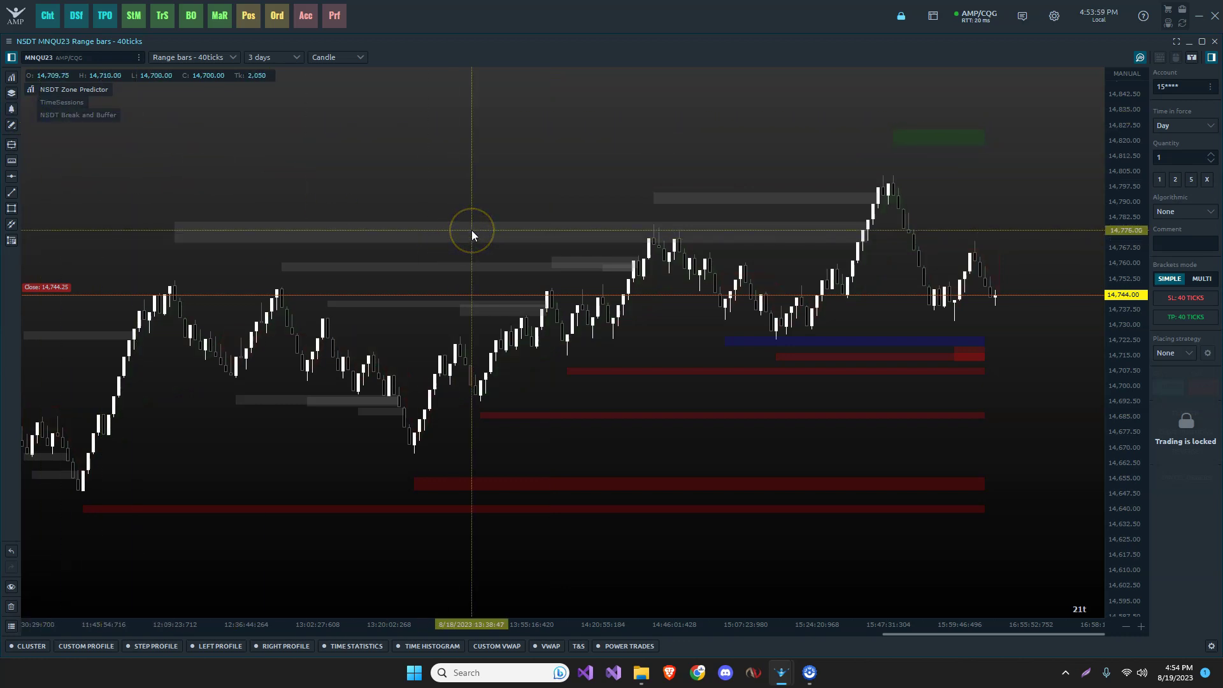